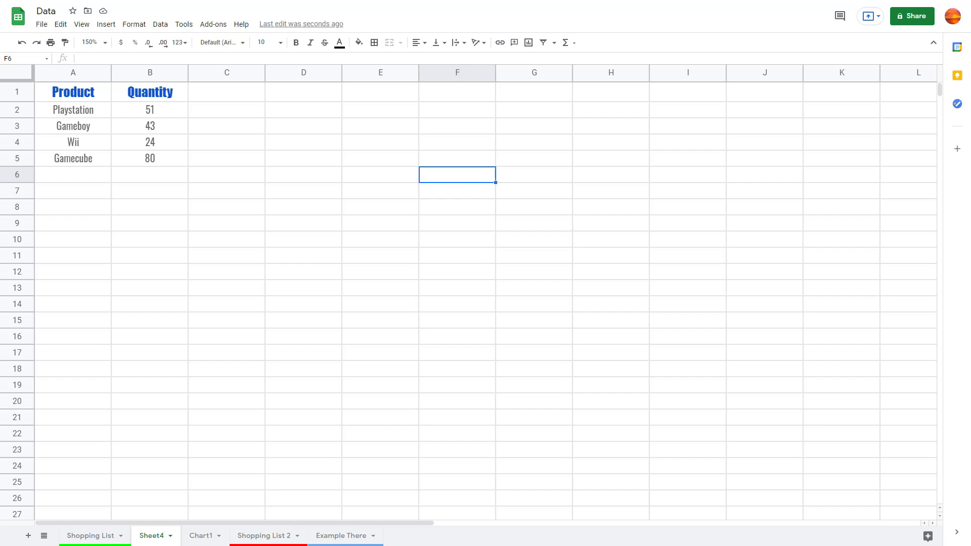
# Insert a pie chart from the product and quantity data in A1:B5.
pyautogui.click(578, 376)
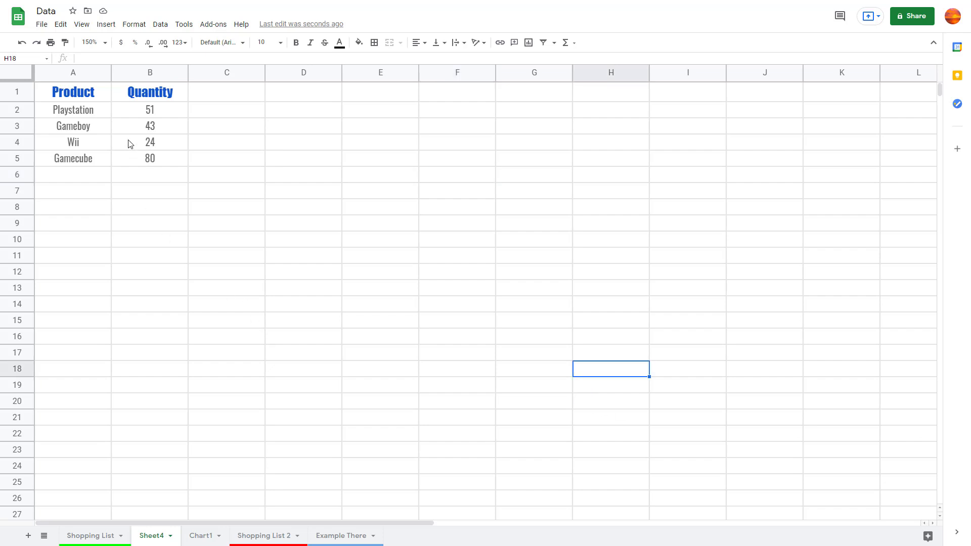
pyautogui.moveTo(94, 101); pyautogui.dragTo(159, 164)
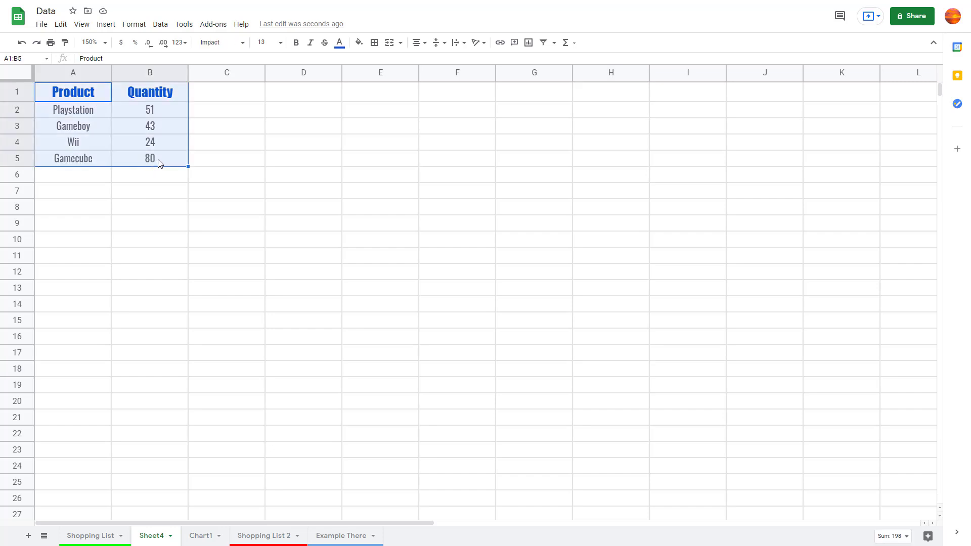
pyautogui.click(528, 47)
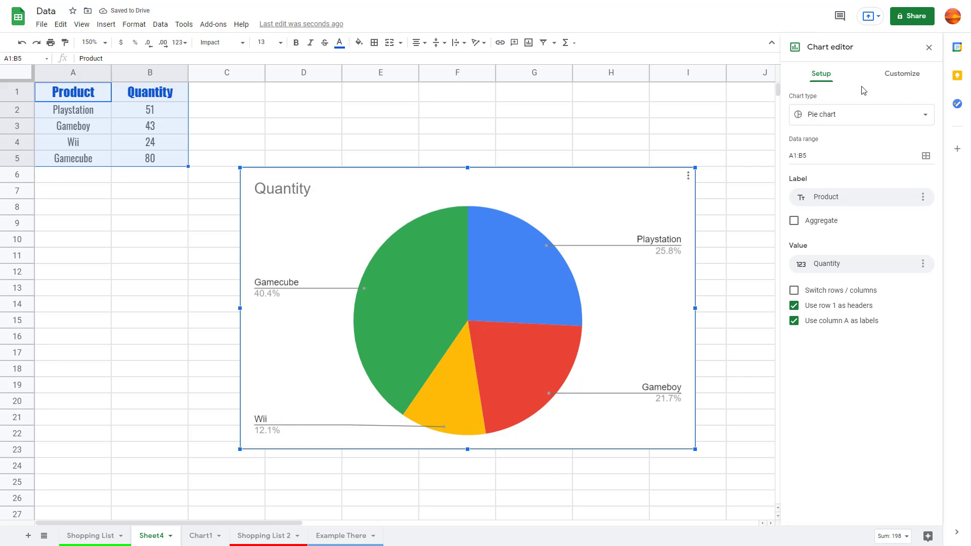
# Set the chart's background color to light blue and move the chart slightly upward on the sheet.
pyautogui.click(902, 80)
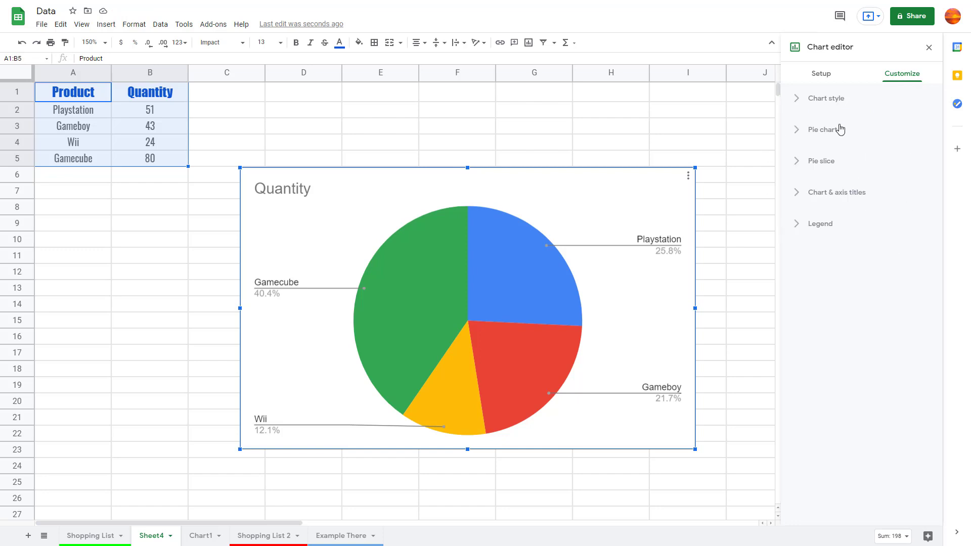
pyautogui.click(840, 106)
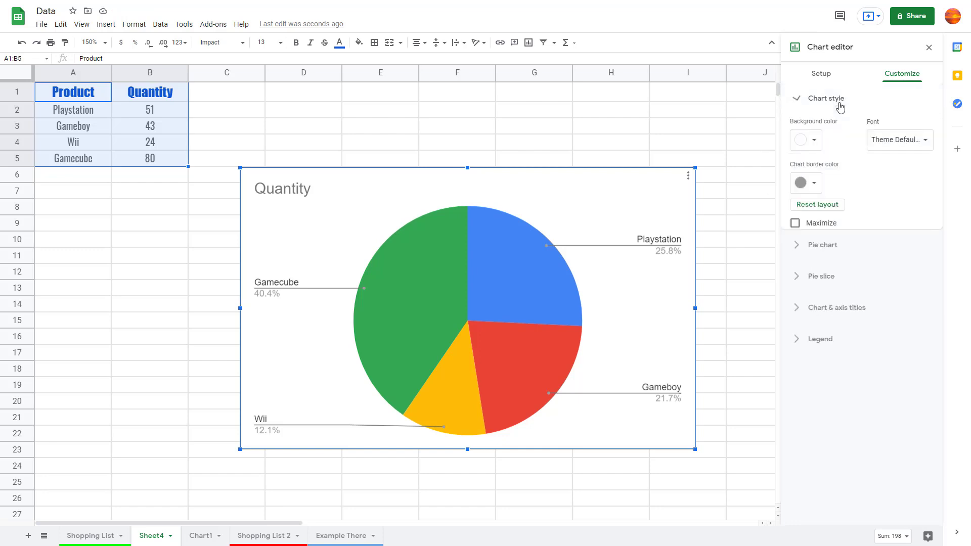
pyautogui.click(814, 142)
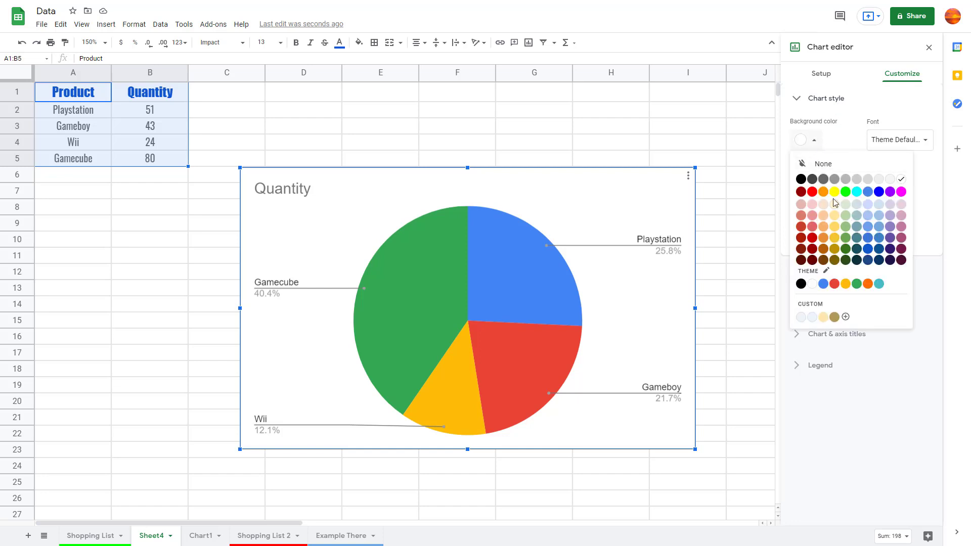
pyautogui.click(878, 204)
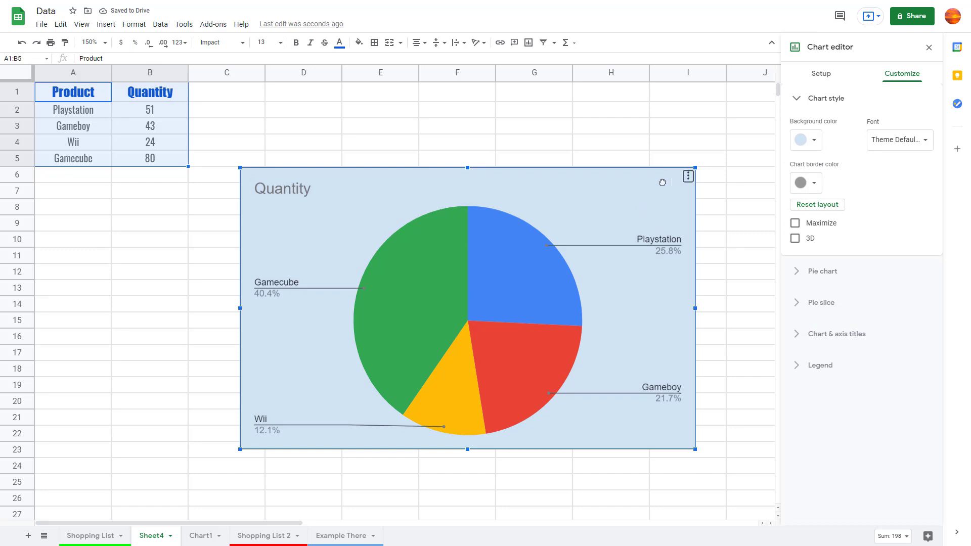
pyautogui.moveTo(678, 178); pyautogui.dragTo(676, 162)
# Set the chart border color to black and turn on the 3D style.
pyautogui.click(814, 183)
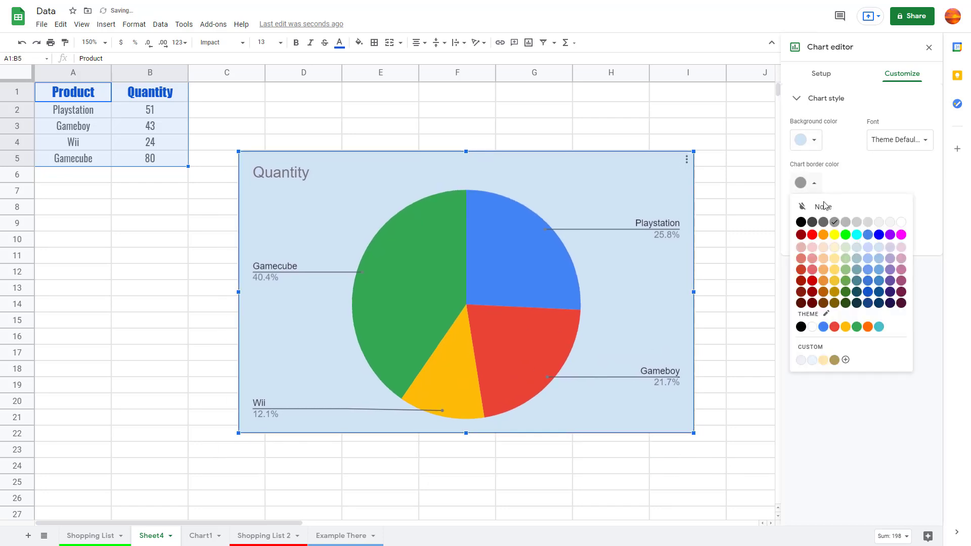
pyautogui.click(801, 223)
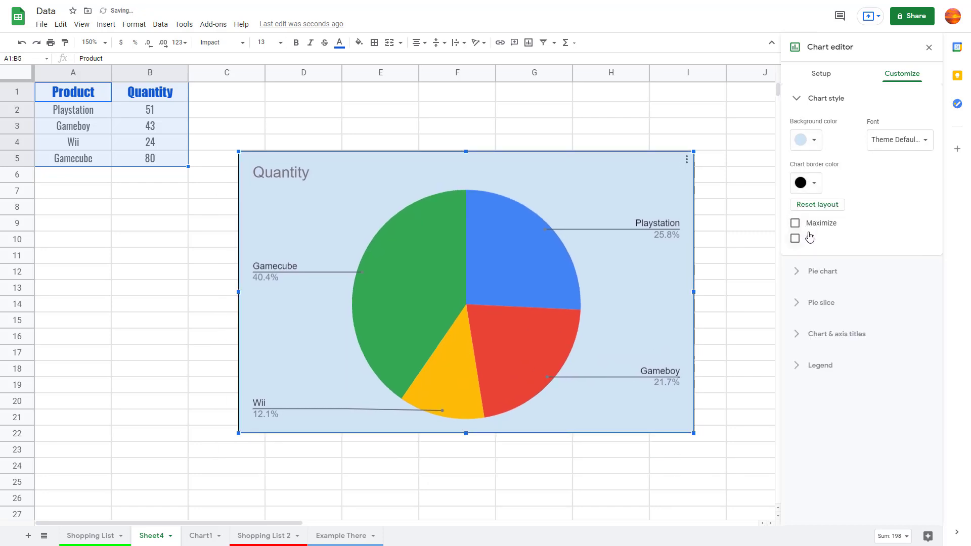
pyautogui.click(796, 239)
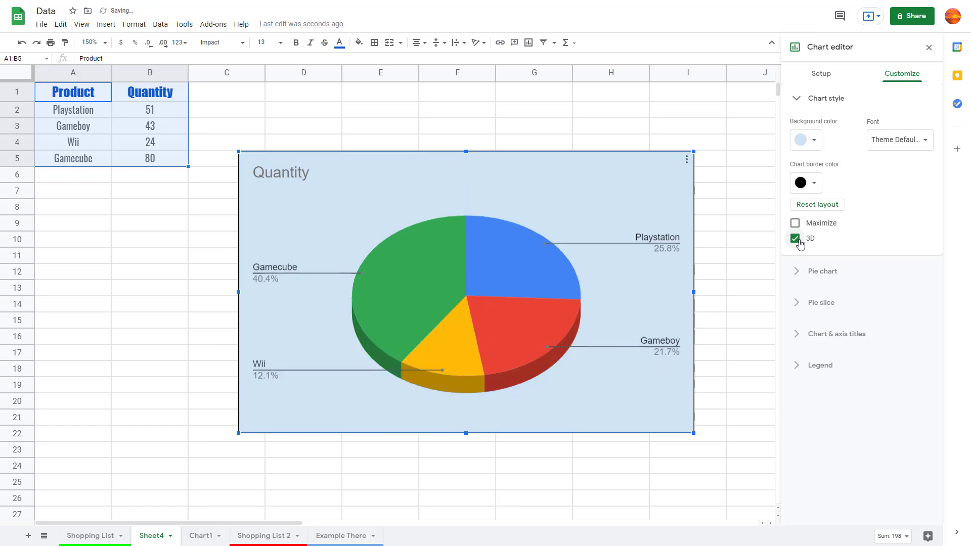
pyautogui.click(798, 241)
pyautogui.click(796, 236)
# Try the maximized chart layout, turn it off again, and set the chart font to Wide.
pyautogui.click(795, 223)
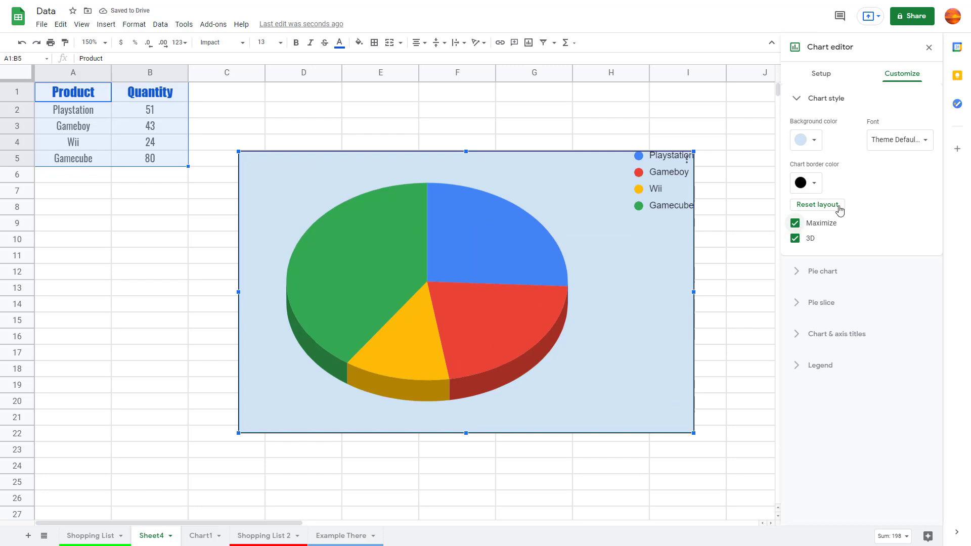
pyautogui.click(795, 223)
pyautogui.click(917, 143)
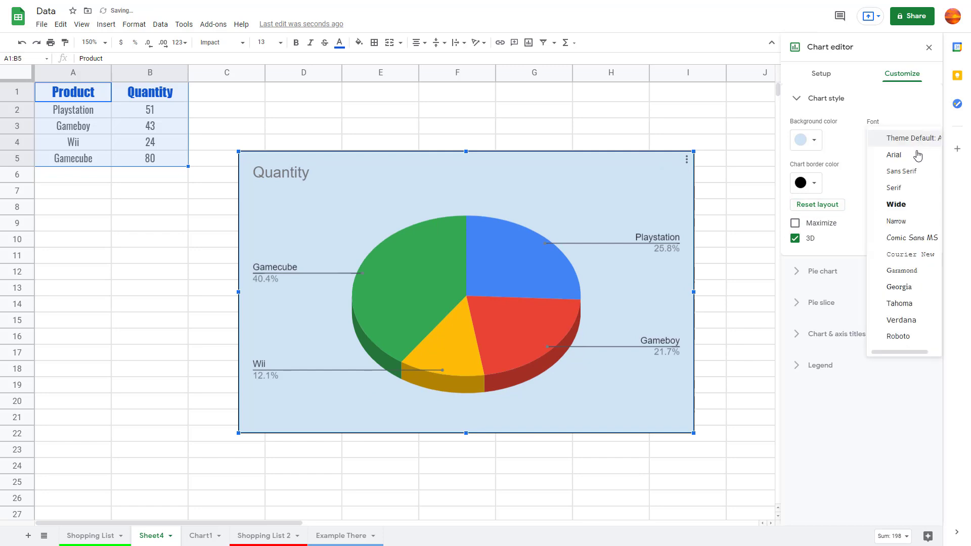
pyautogui.click(910, 208)
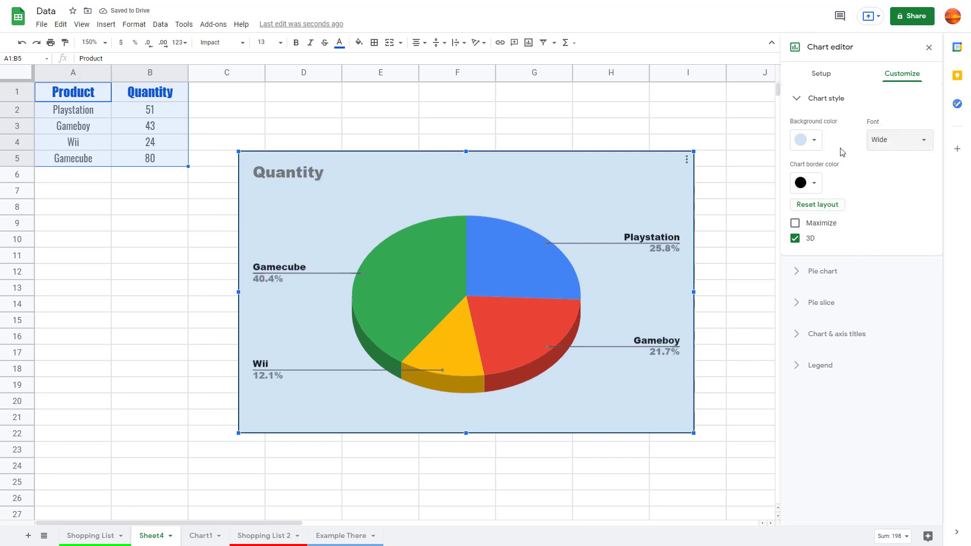
# Turn the pie into a donut by setting its donut hole to 50%.
pyautogui.click(803, 103)
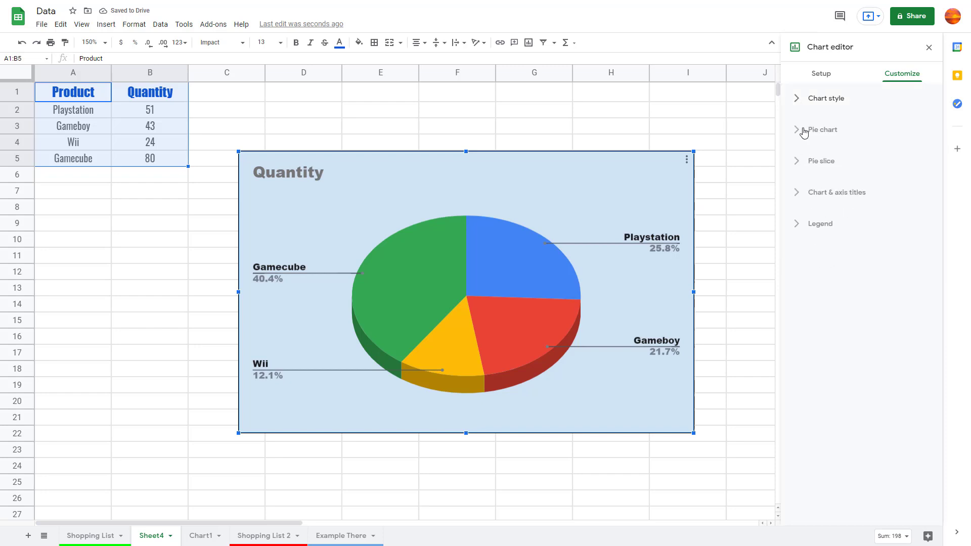
pyautogui.click(804, 132)
pyautogui.click(855, 176)
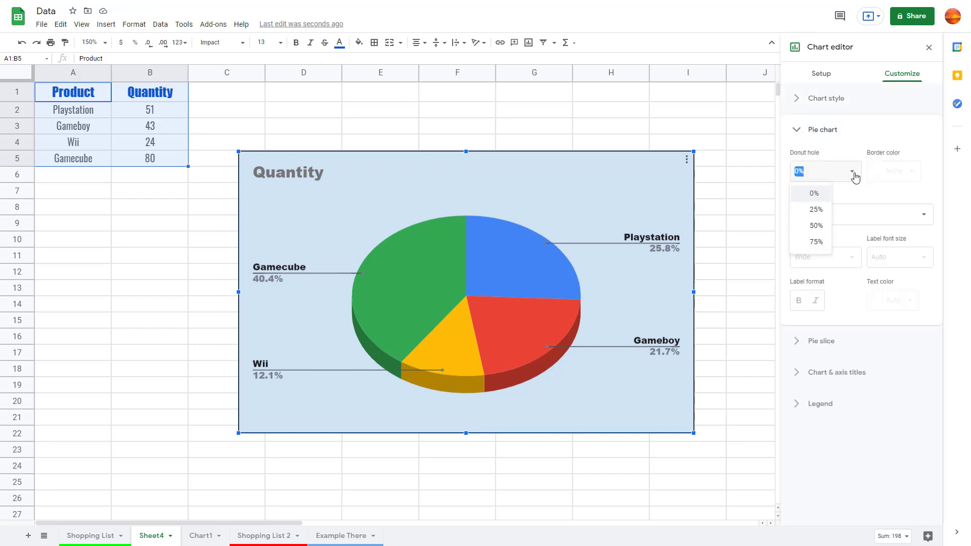
pyautogui.click(816, 211)
pyautogui.click(840, 176)
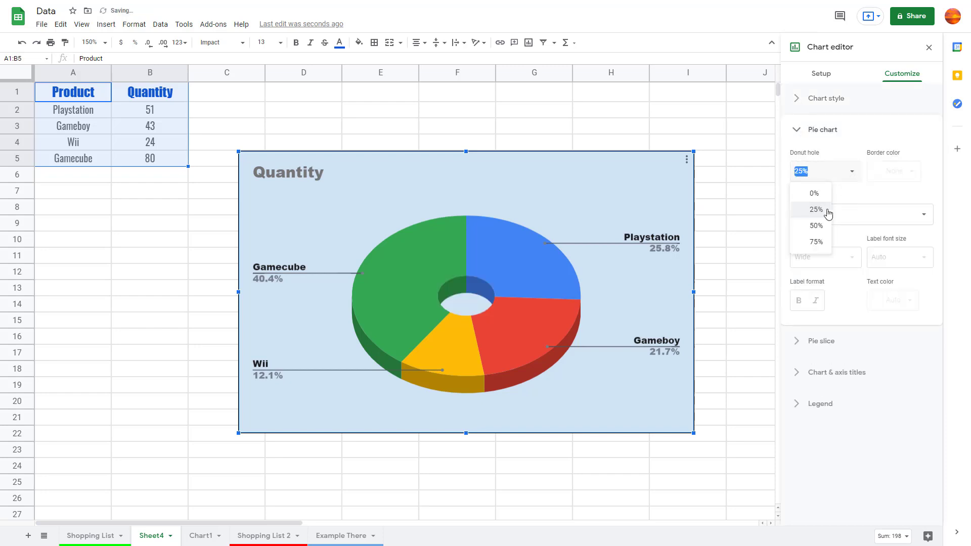
pyautogui.click(814, 226)
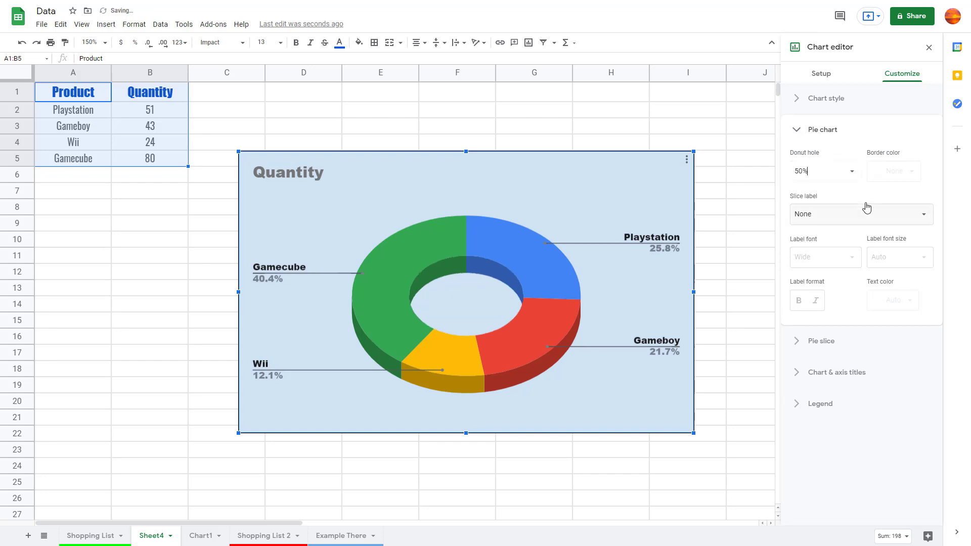
# Show the percentage as the slice label on the chart's slices.
pyautogui.click(851, 216)
pyautogui.click(876, 230)
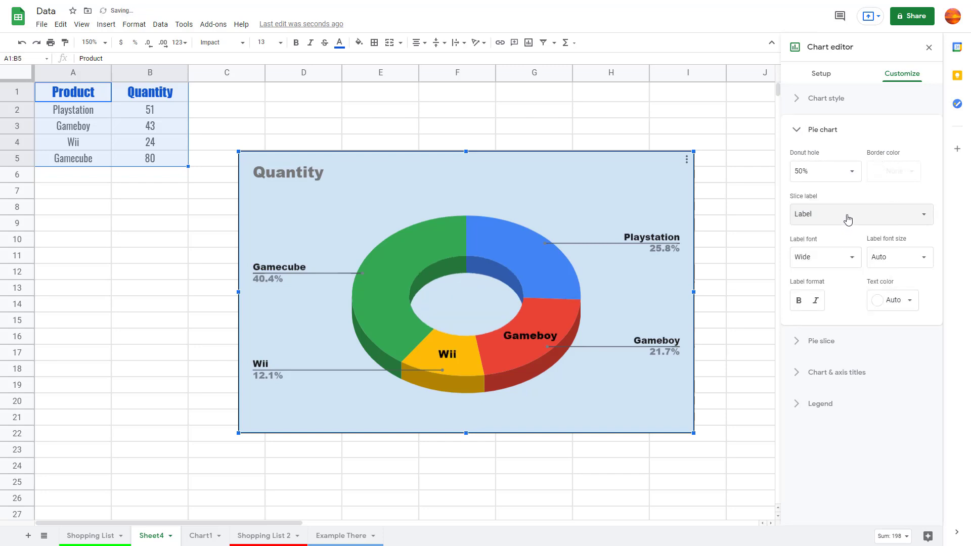
pyautogui.click(845, 217)
pyautogui.click(844, 246)
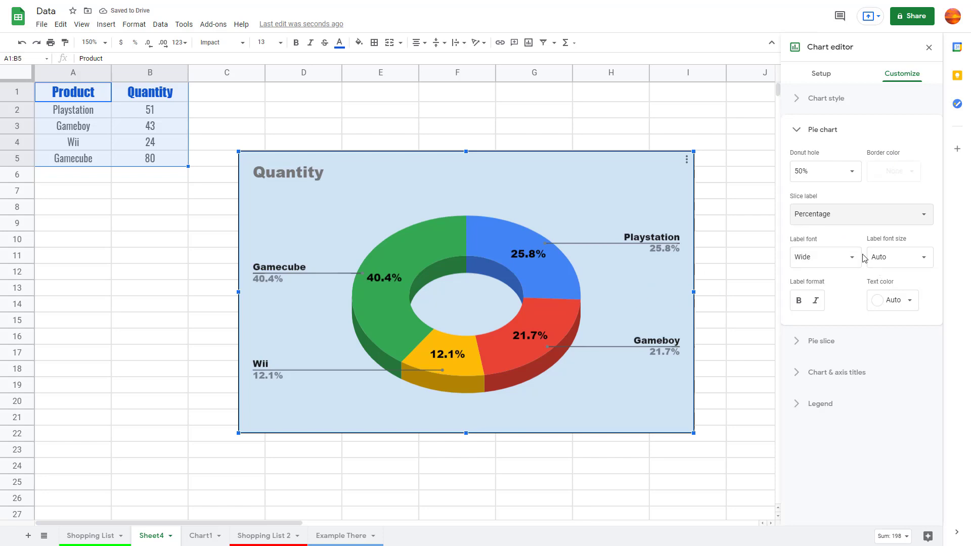
# Try the Serif font on the slice labels and set it back to Wide.
pyautogui.click(824, 257)
pyautogui.click(809, 240)
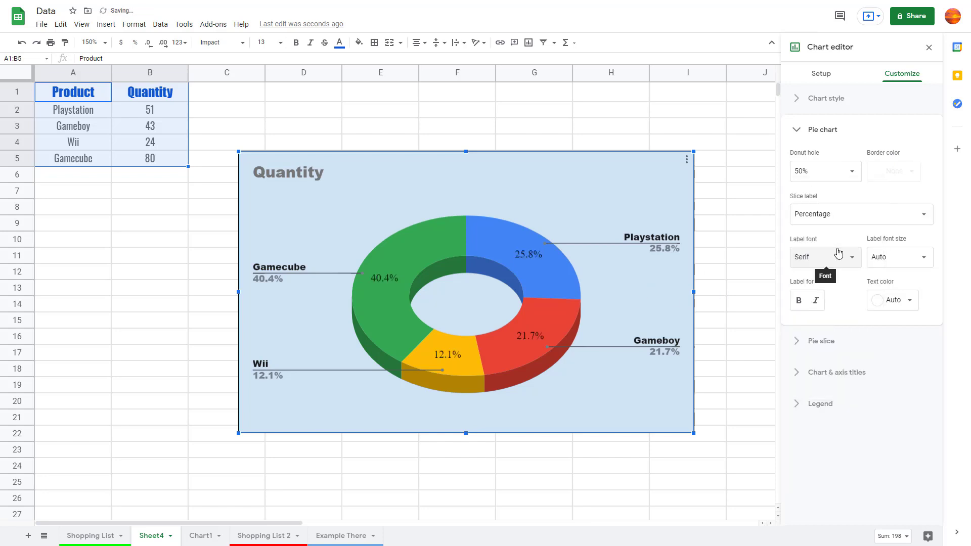
pyautogui.click(840, 261)
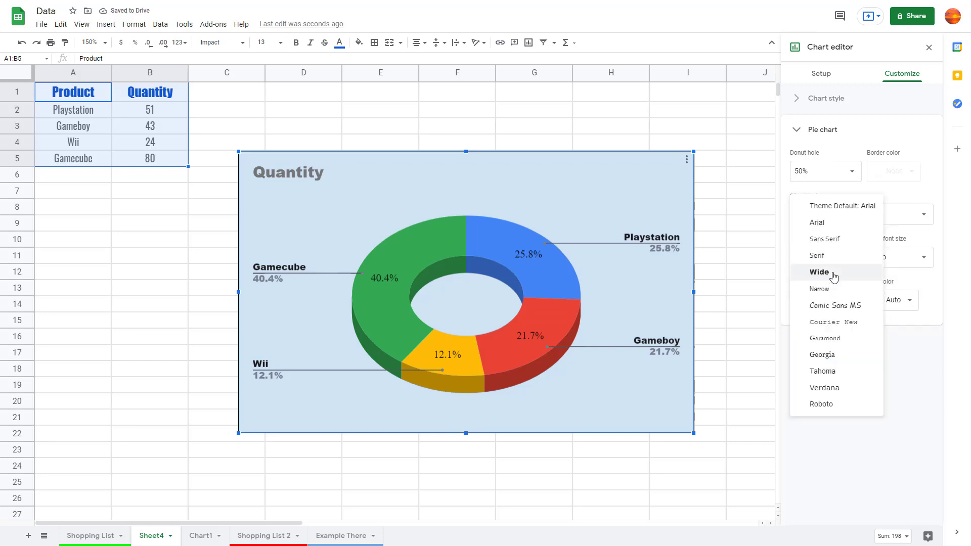
pyautogui.click(833, 273)
# Set the text color of the slice labels to white.
pyautogui.click(874, 311)
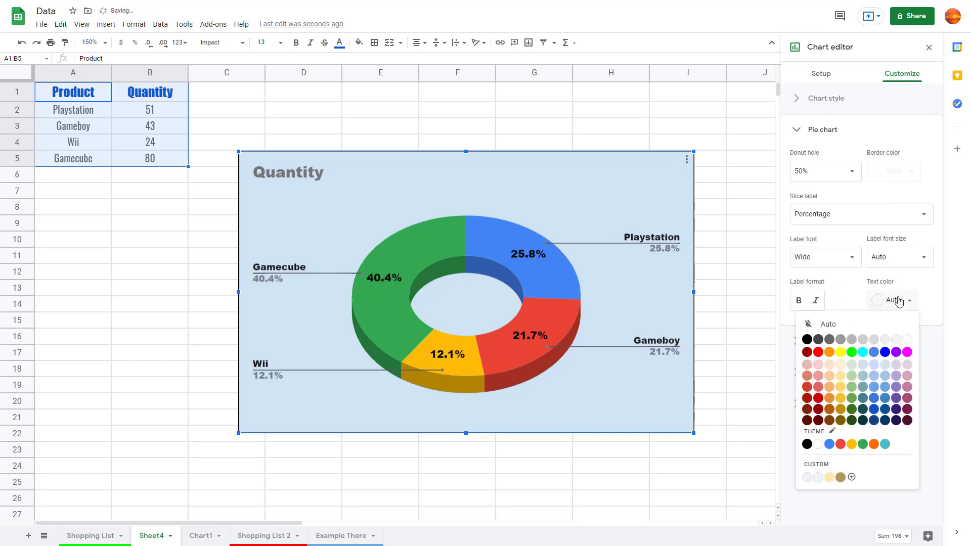
pyautogui.click(855, 353)
pyautogui.click(878, 309)
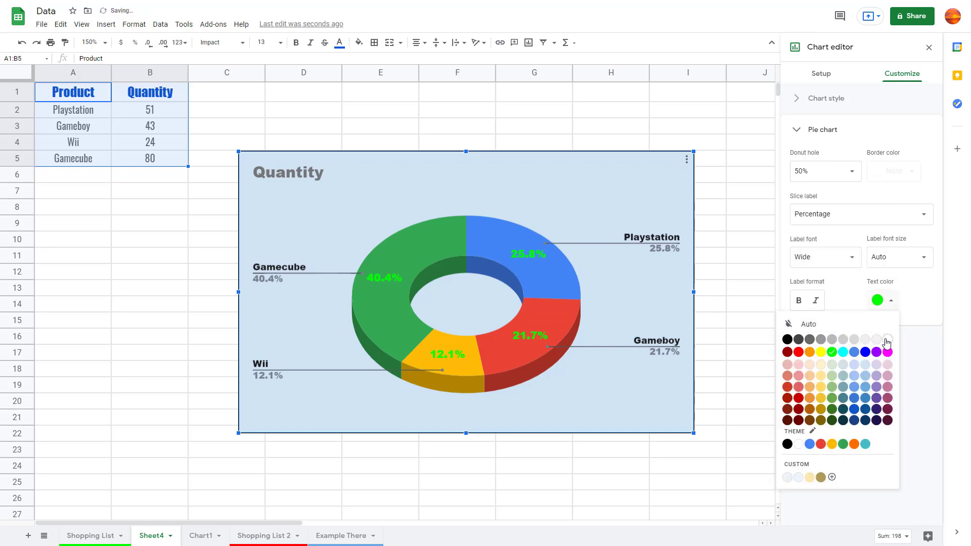
pyautogui.click(886, 339)
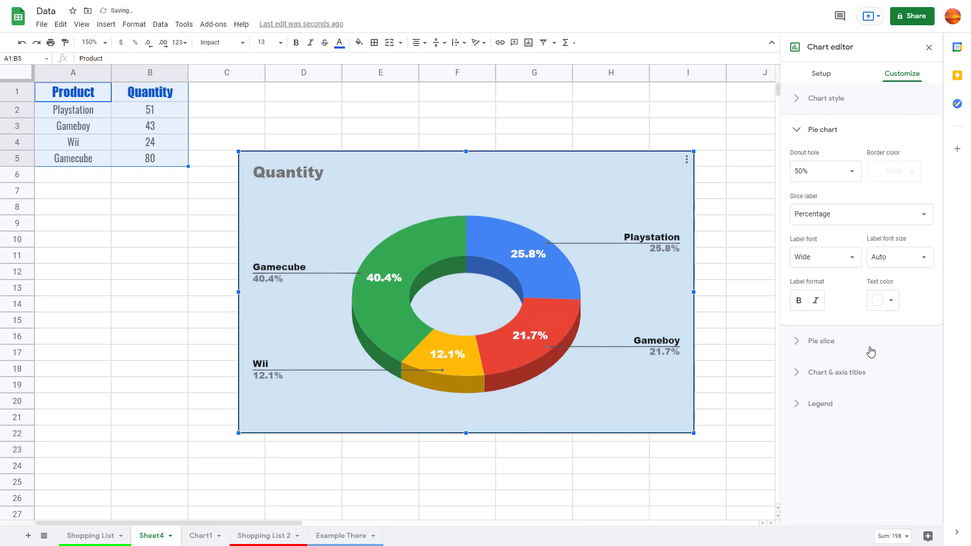
# Recolor the Playstation slice dark teal.
pyautogui.click(836, 344)
pyautogui.click(812, 238)
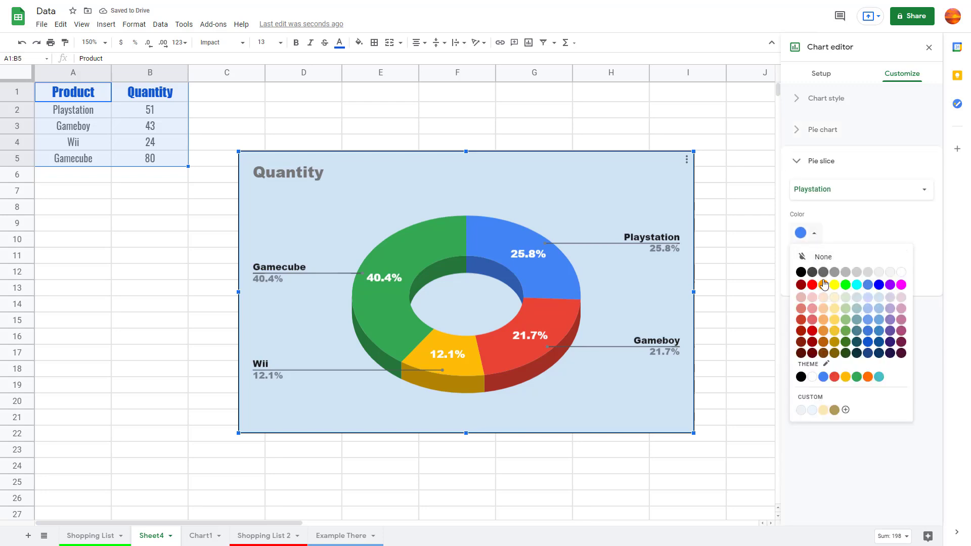
pyautogui.click(831, 284)
pyautogui.click(814, 234)
pyautogui.click(861, 344)
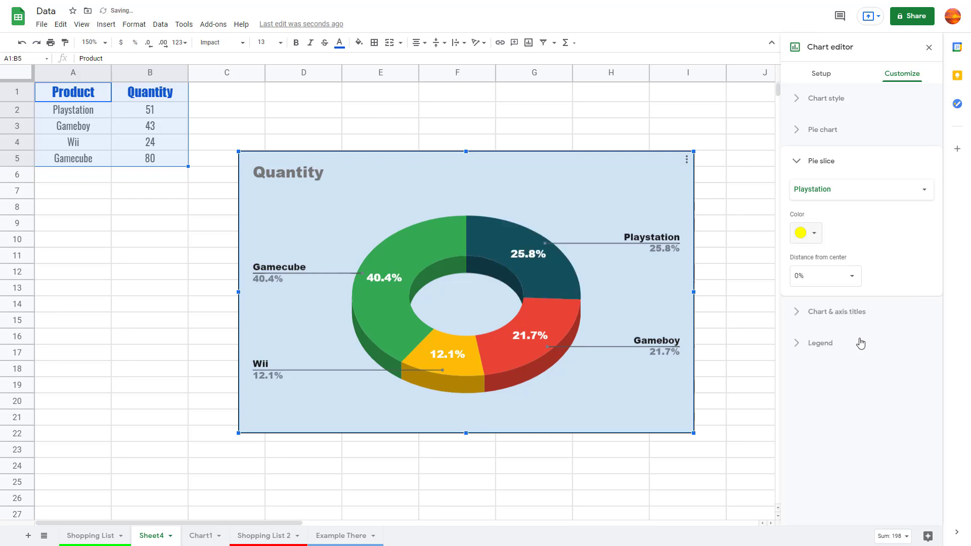
# Recolor the Gamecube slice magenta and set its distance from center to 50%.
pyautogui.click(867, 201)
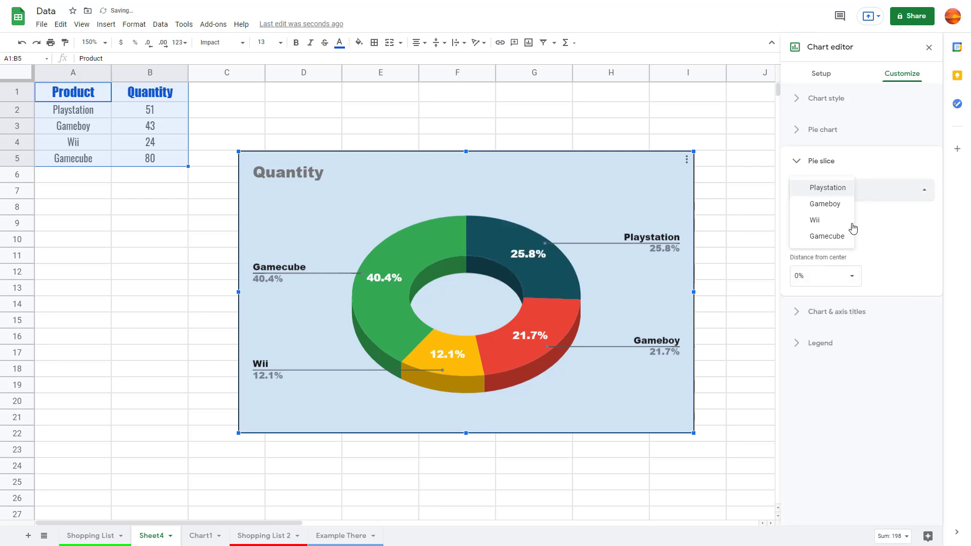
pyautogui.click(843, 235)
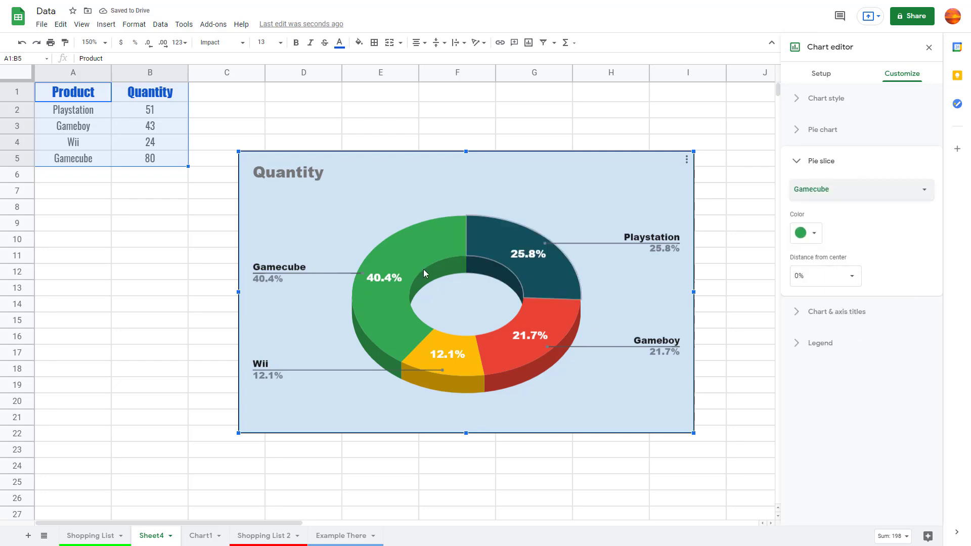
pyautogui.click(806, 241)
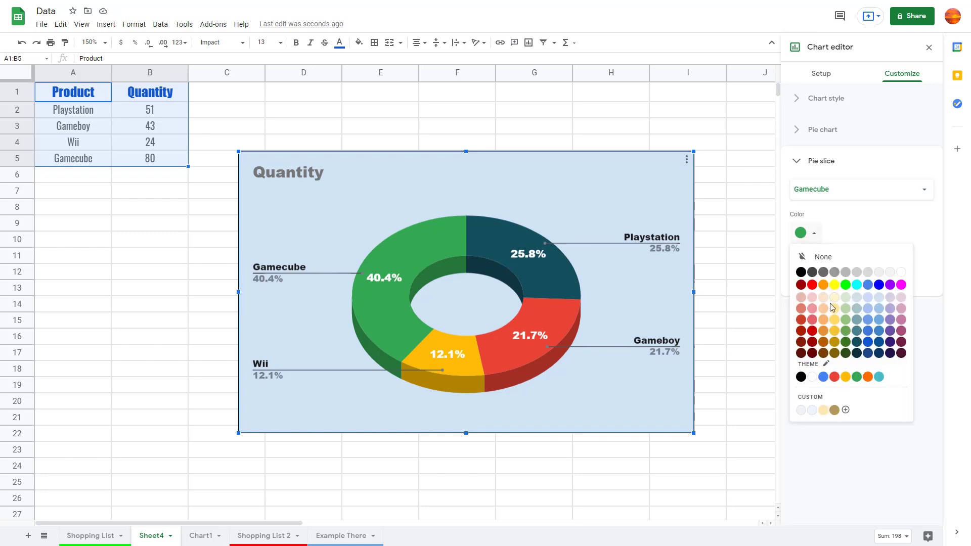
pyautogui.click(812, 285)
pyautogui.click(811, 241)
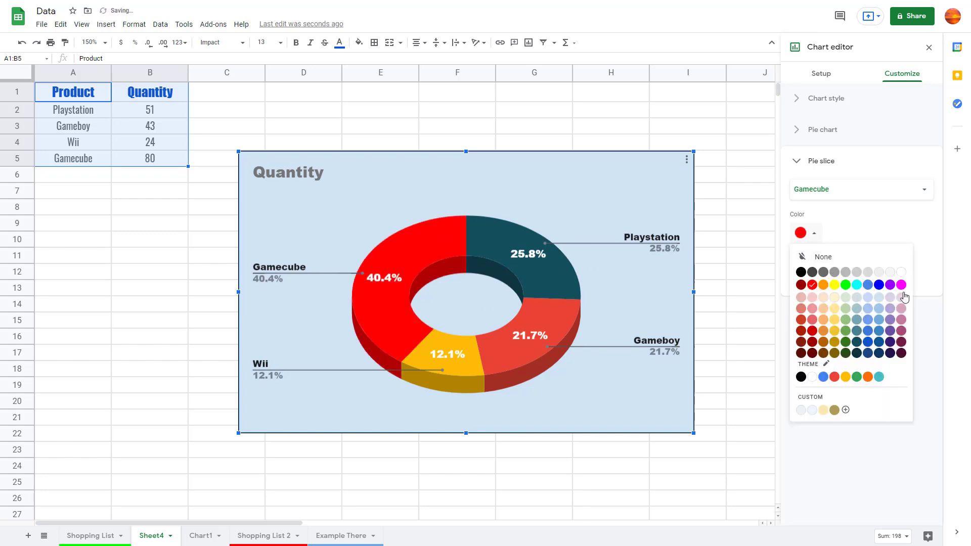
pyautogui.click(902, 285)
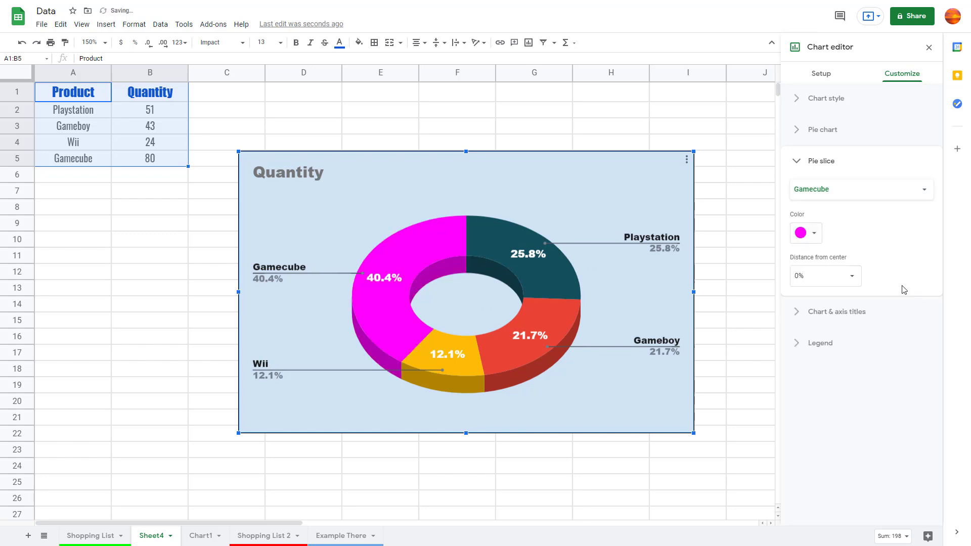
pyautogui.click(855, 277)
pyautogui.click(820, 329)
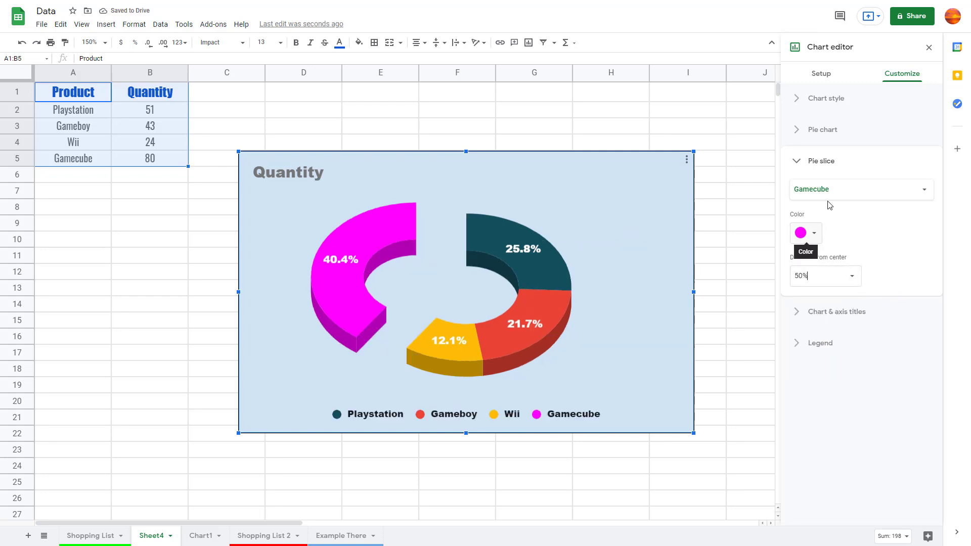
# Set the Playstation slice's distance from center to 10%.
pyautogui.click(857, 190)
pyautogui.click(870, 191)
pyautogui.click(871, 190)
pyautogui.click(835, 143)
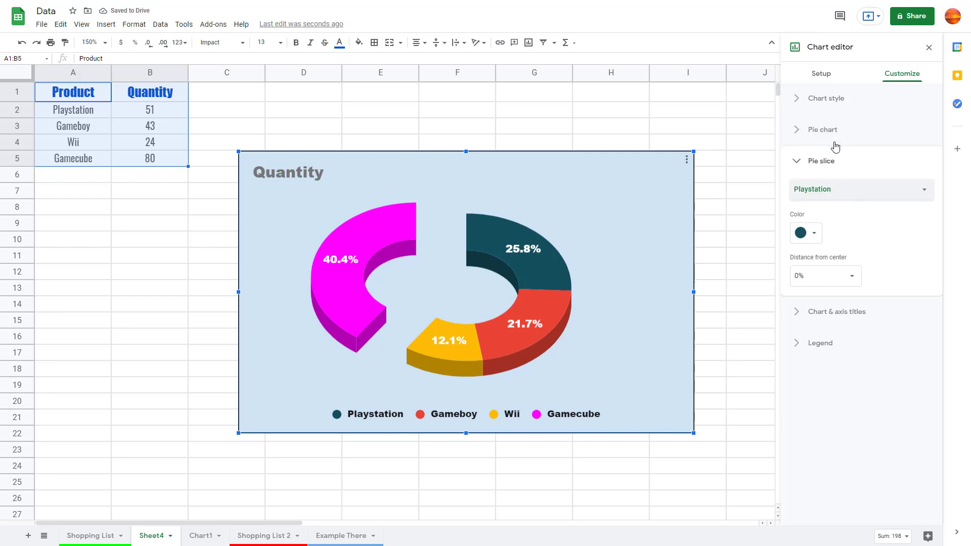
pyautogui.click(842, 277)
pyautogui.click(802, 316)
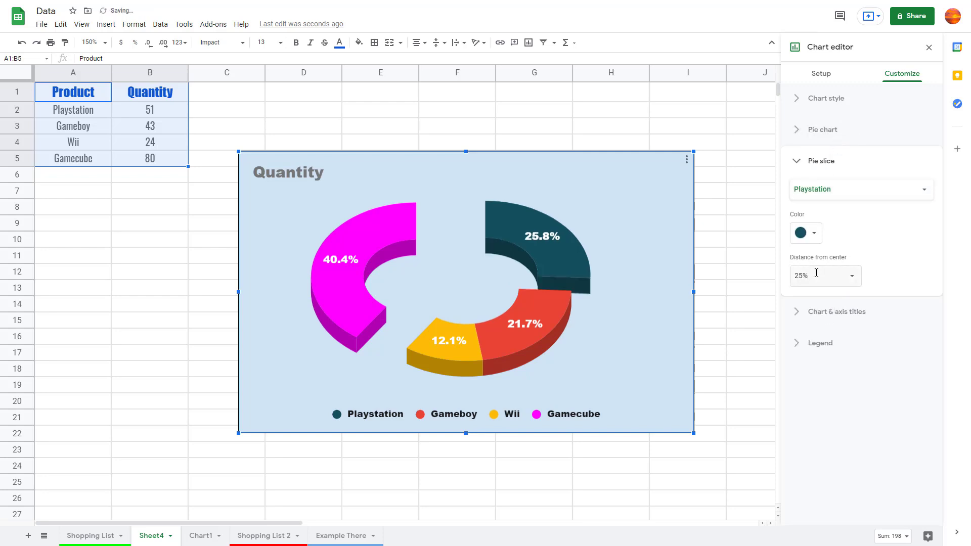
pyautogui.moveTo(807, 276); pyautogui.dragTo(760, 276)
pyautogui.write('10%')
pyautogui.press('Return')
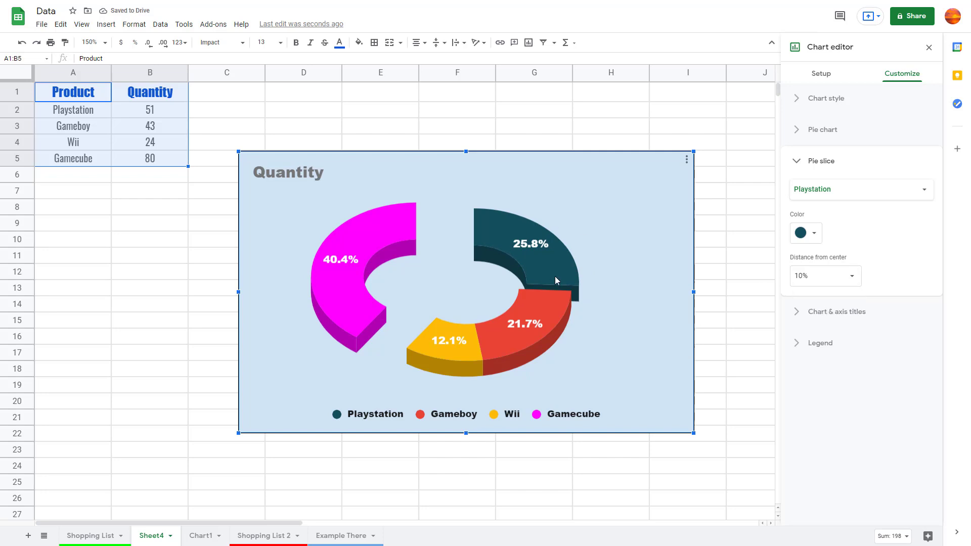
# Change the chart title text to "Test".
pyautogui.click(807, 312)
pyautogui.click(832, 277)
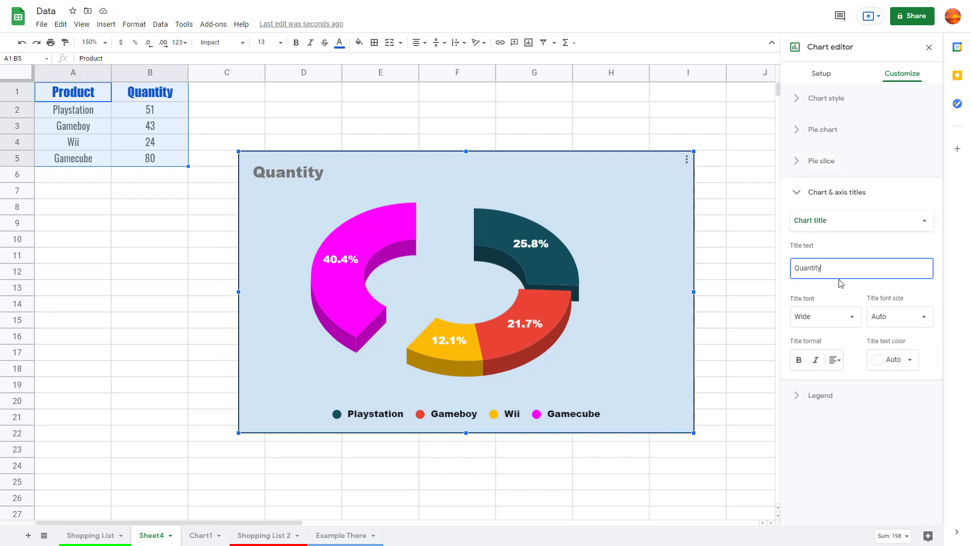
pyautogui.moveTo(843, 275); pyautogui.dragTo(700, 278)
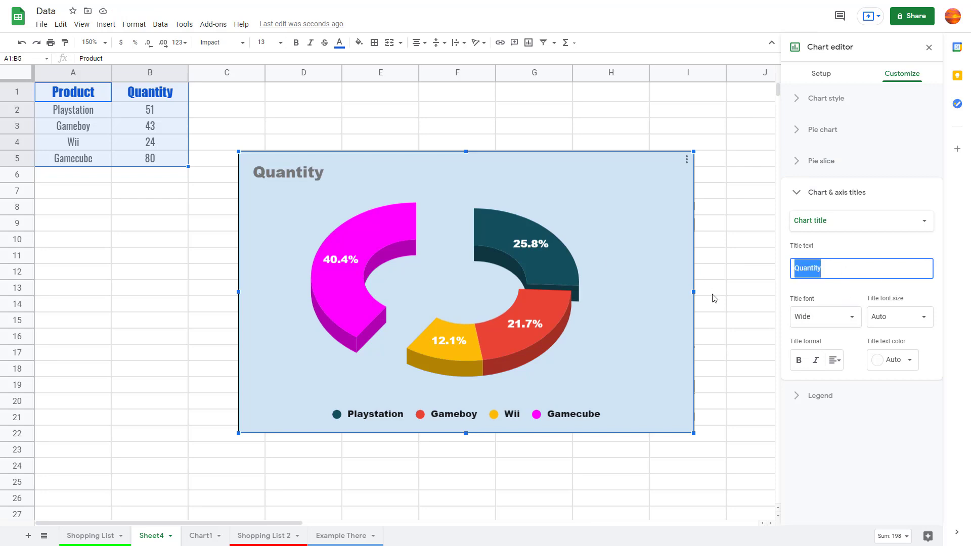
pyautogui.write('Test')
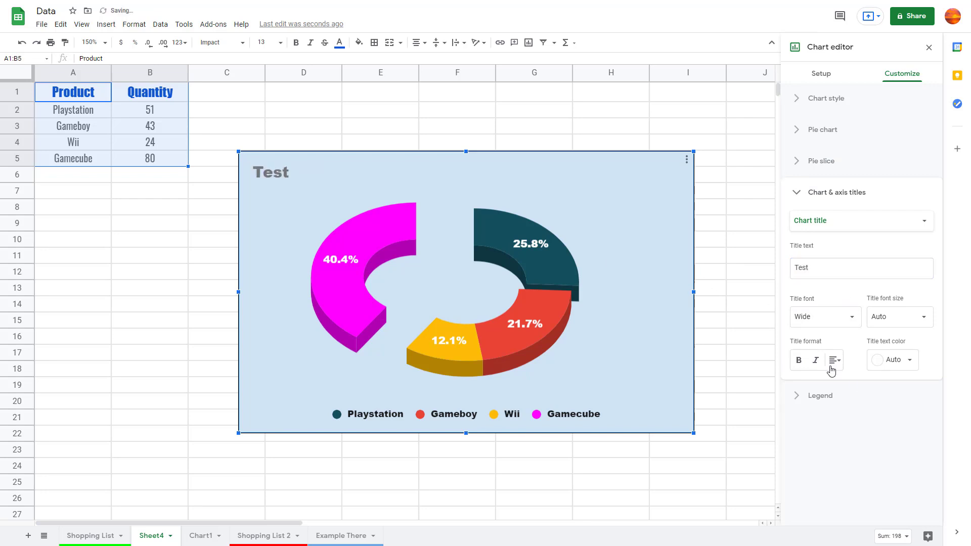
# Try the Narrow font on the chart title, and settle on Comic Sans MS.
pyautogui.click(851, 325)
pyautogui.click(851, 331)
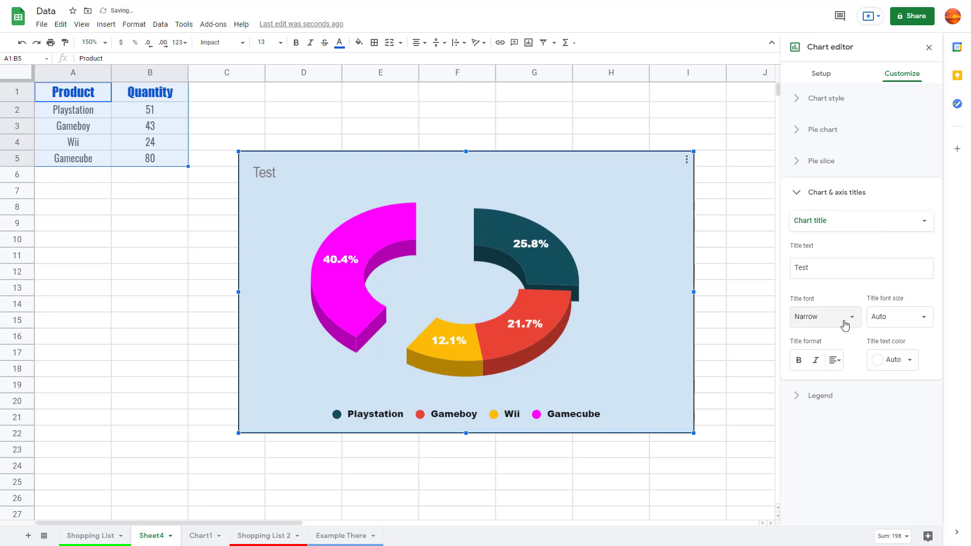
pyautogui.click(855, 319)
pyautogui.click(854, 333)
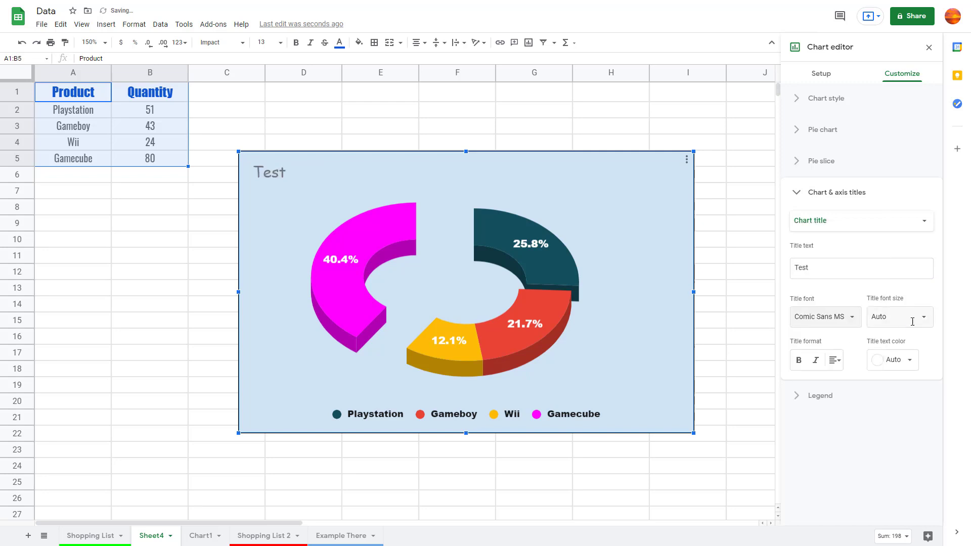
# Try the Left position for the pie chart's legend, and settle on Top.
pyautogui.click(832, 399)
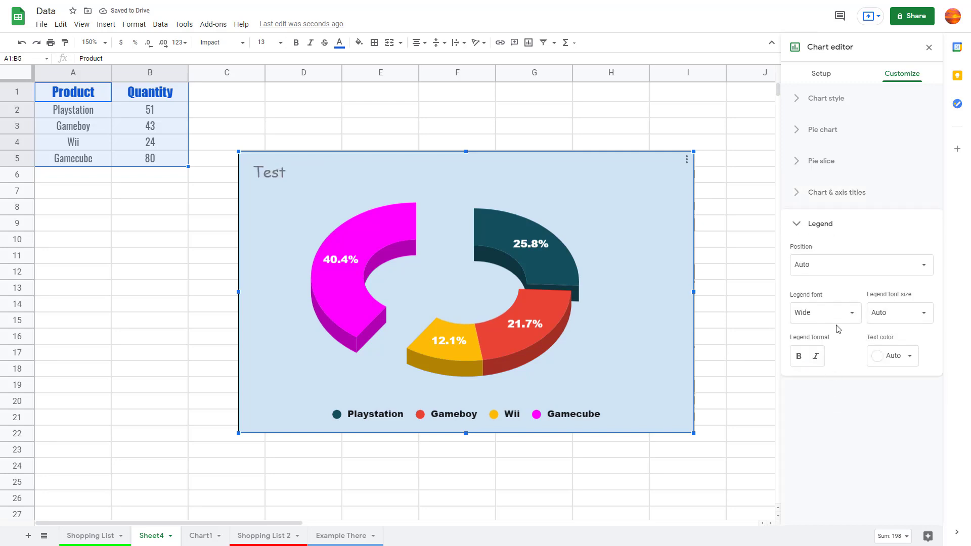
pyautogui.click(845, 266)
pyautogui.click(840, 199)
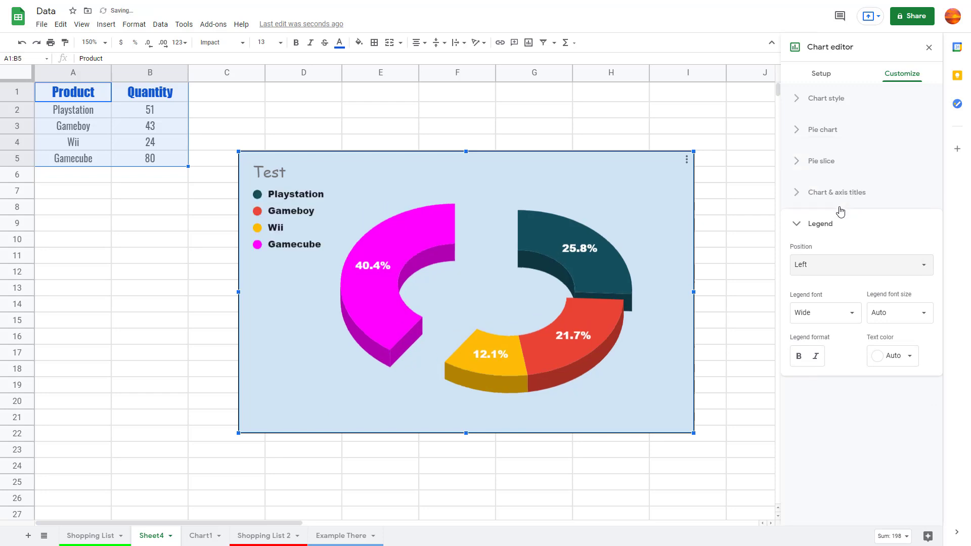
pyautogui.click(839, 265)
pyautogui.click(839, 231)
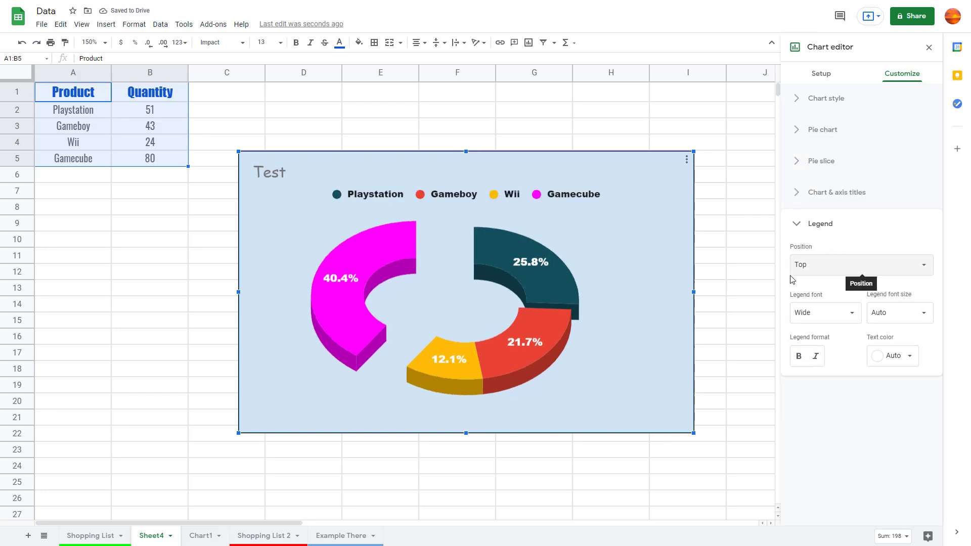
# Change the chart type from 3D pie to the suggested column chart of Quantity vs. Product.
pyautogui.click(849, 75)
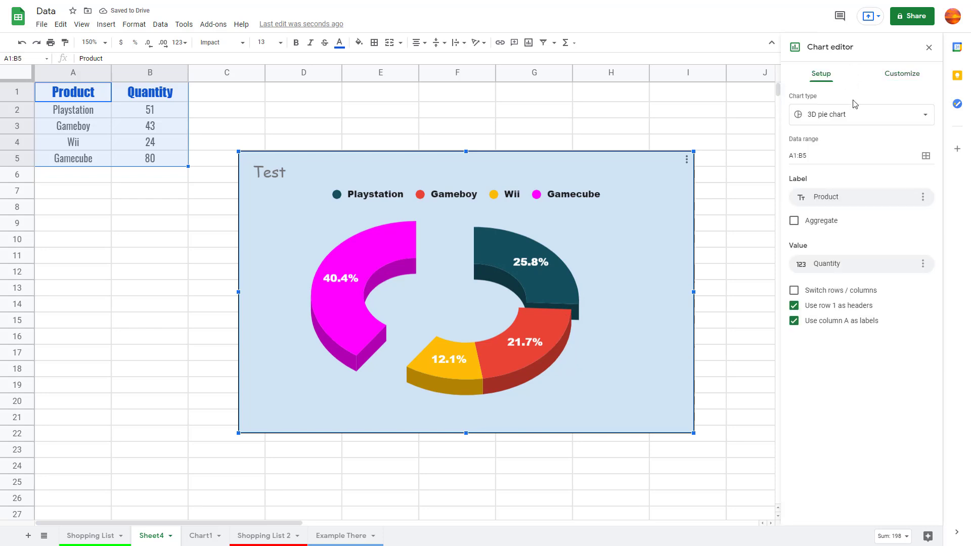
pyautogui.click(858, 118)
pyautogui.click(910, 178)
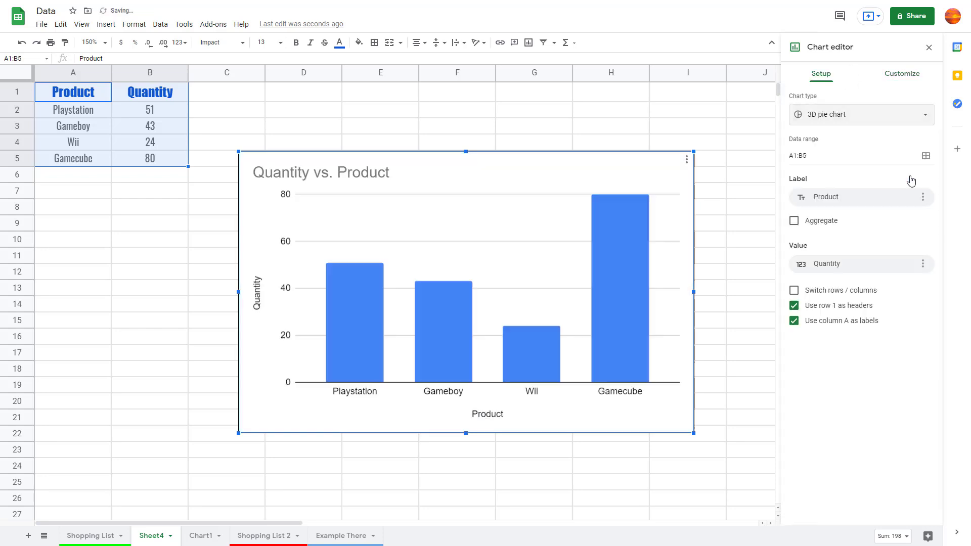
# Set the column chart's background color to light blue.
pyautogui.click(891, 78)
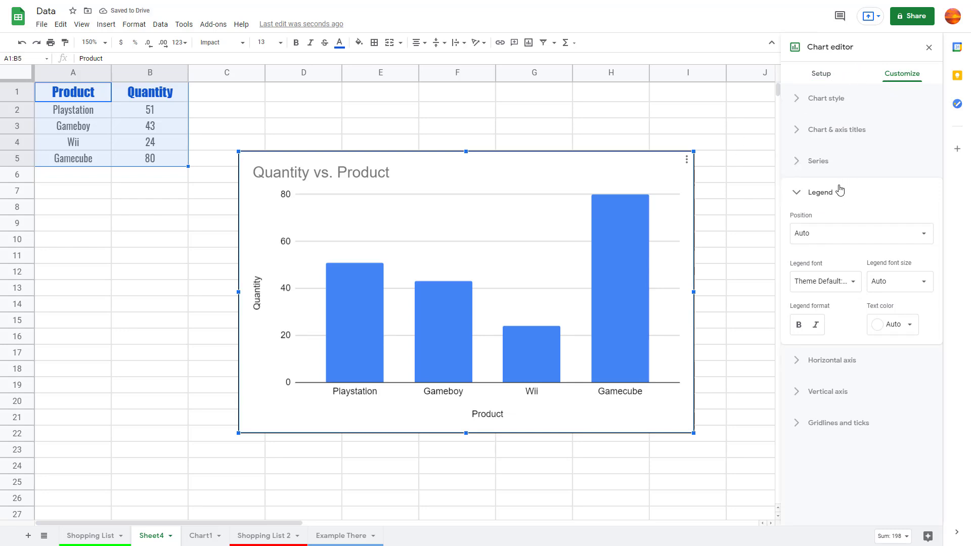
pyautogui.click(819, 161)
pyautogui.click(828, 99)
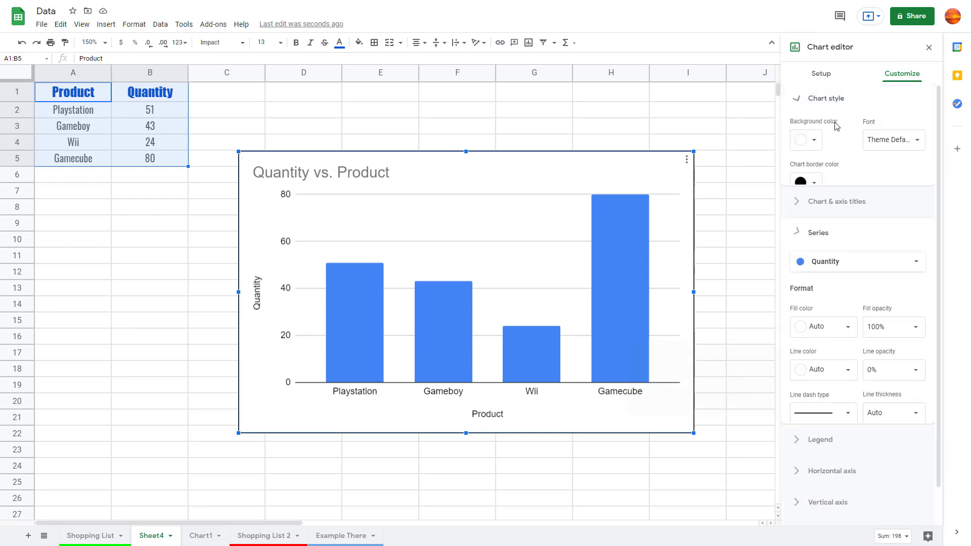
pyautogui.click(809, 141)
pyautogui.click(878, 205)
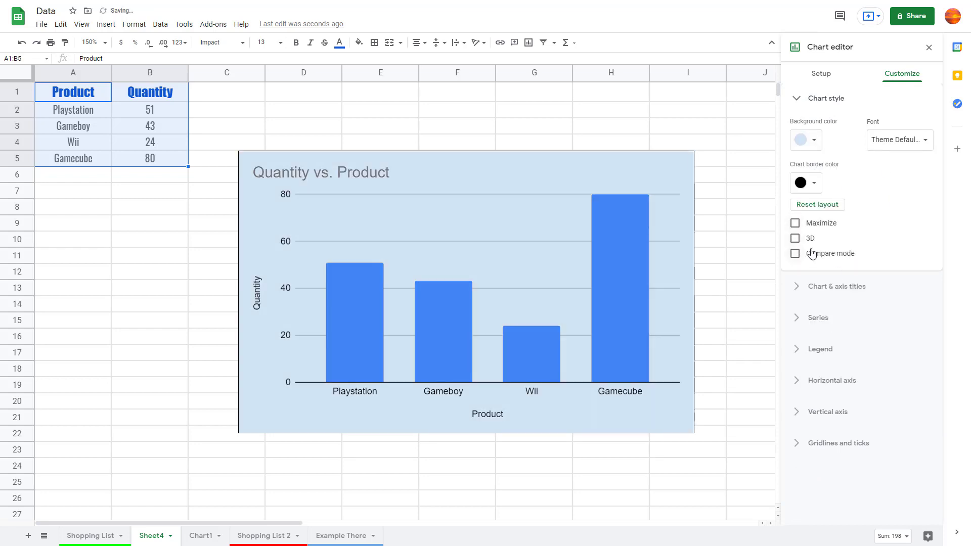
# Enable 3D and compare mode for the column chart, leaving Maximize off.
pyautogui.click(795, 238)
pyautogui.click(795, 253)
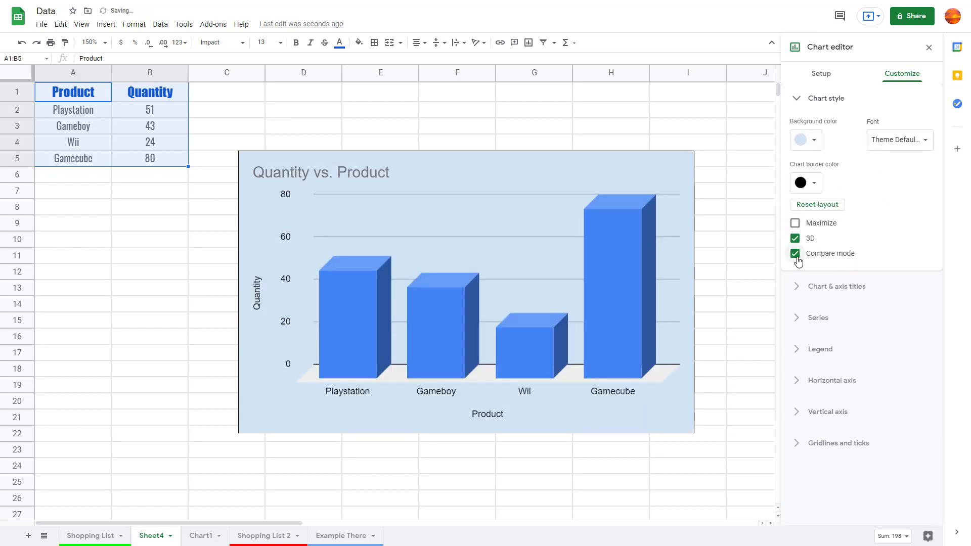
pyautogui.click(795, 223)
pyautogui.click(795, 223)
# Add error bars of 10 percent to the Quantity series and set the legend position to Right.
pyautogui.click(806, 320)
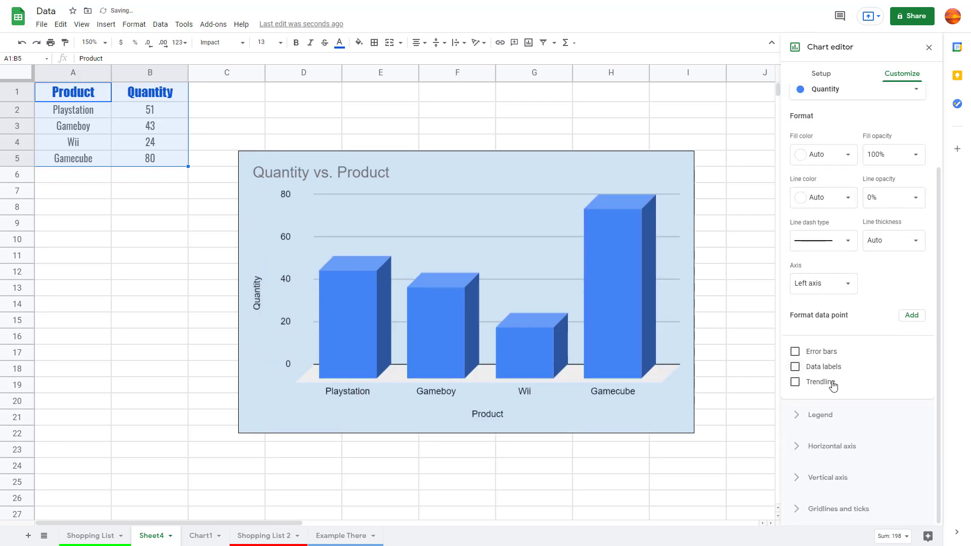
pyautogui.click(795, 351)
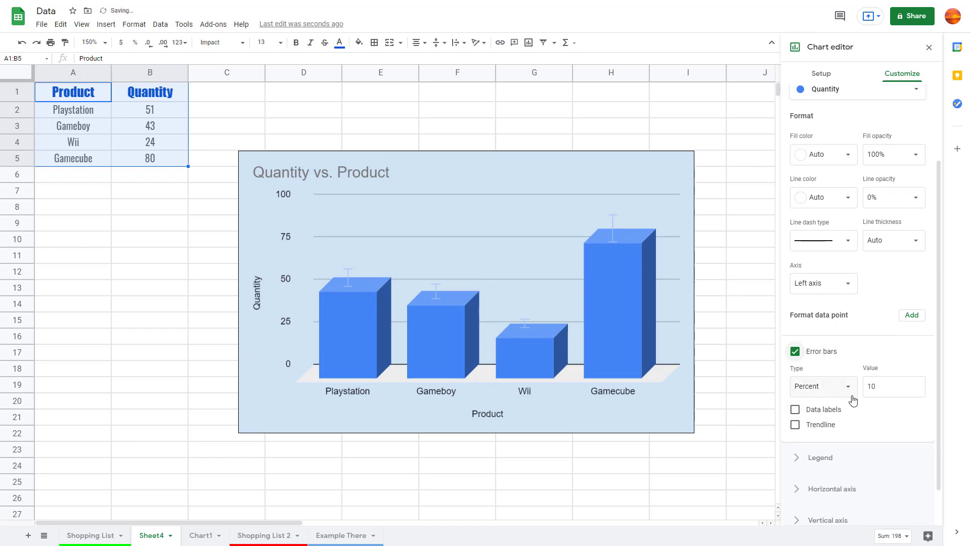
pyautogui.click(821, 458)
pyautogui.click(827, 243)
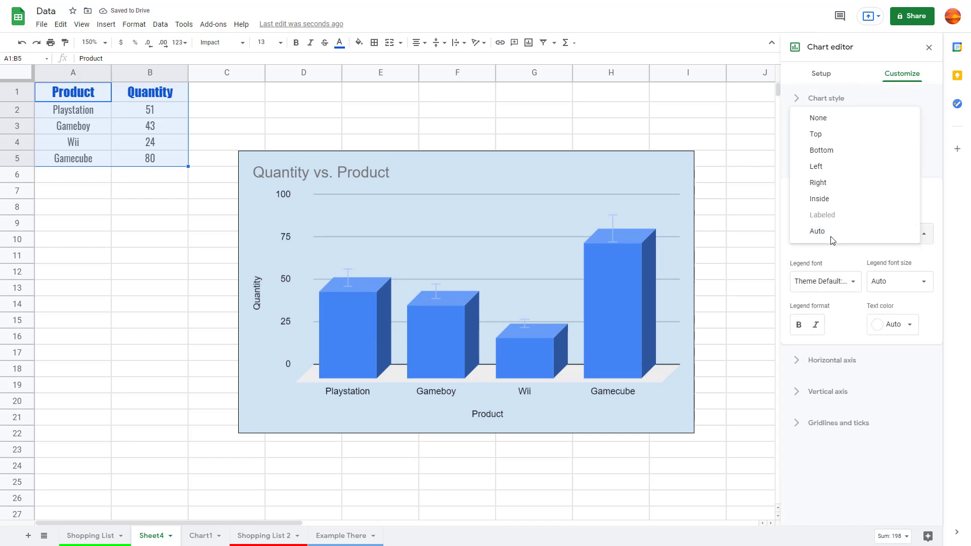
pyautogui.click(840, 188)
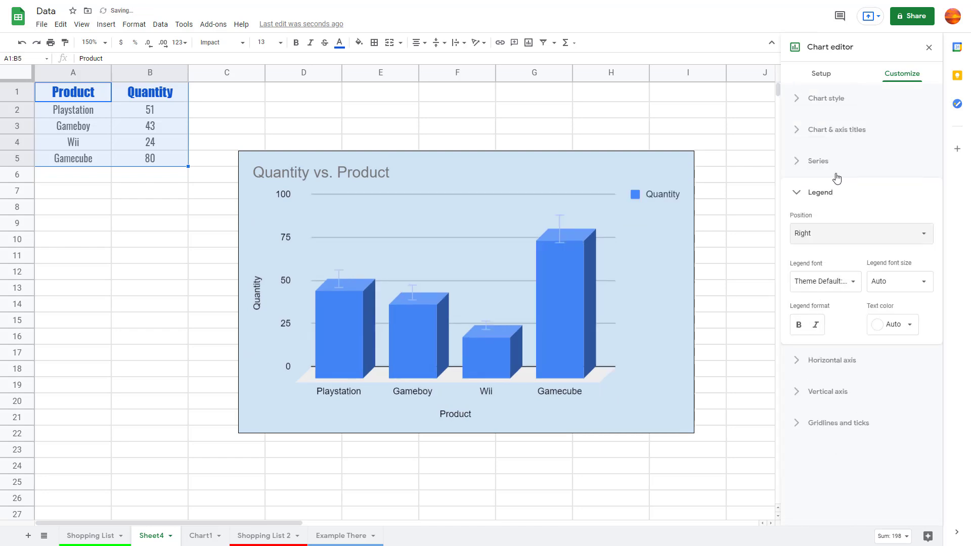
# Change the chart type to 100% stacked stepped area chart.
pyautogui.click(822, 76)
pyautogui.click(839, 119)
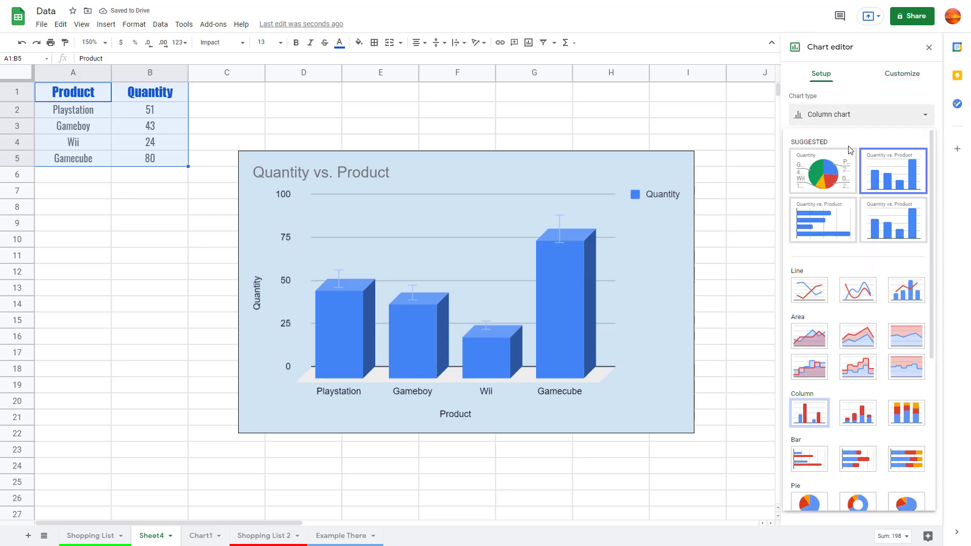
pyautogui.scroll(-3, 905, 382)
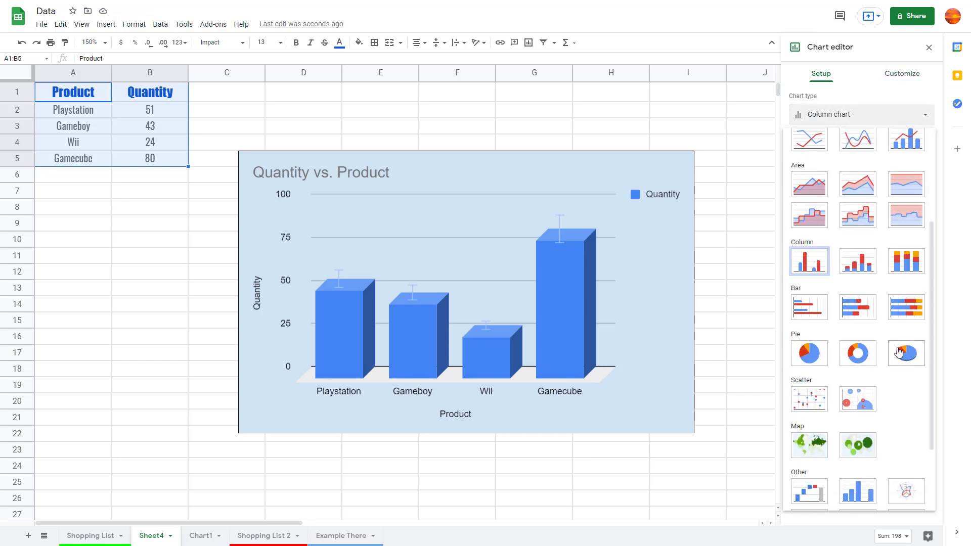
pyautogui.click(905, 216)
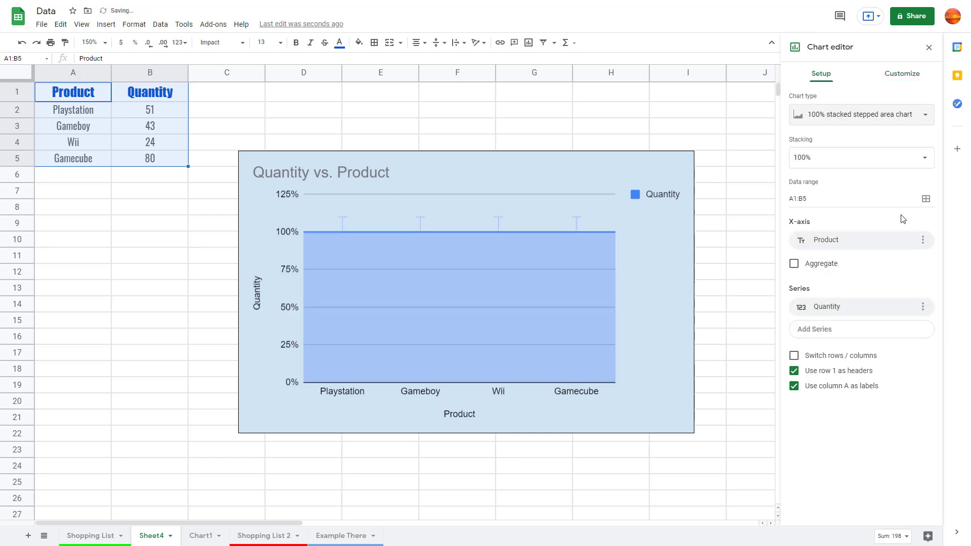
# Change the chart type to smooth line chart and turn on aggregation for the Product x-axis.
pyautogui.click(878, 115)
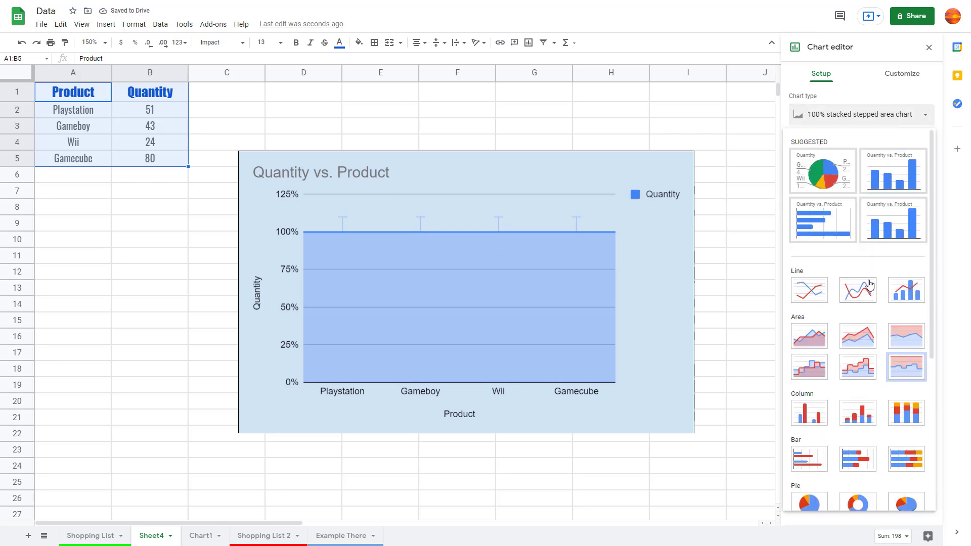
pyautogui.click(863, 288)
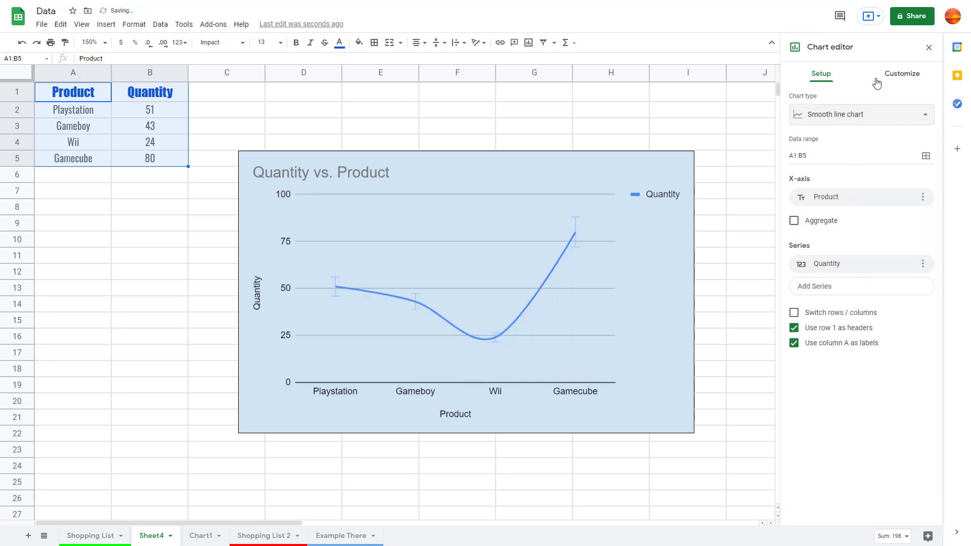
pyautogui.click(794, 221)
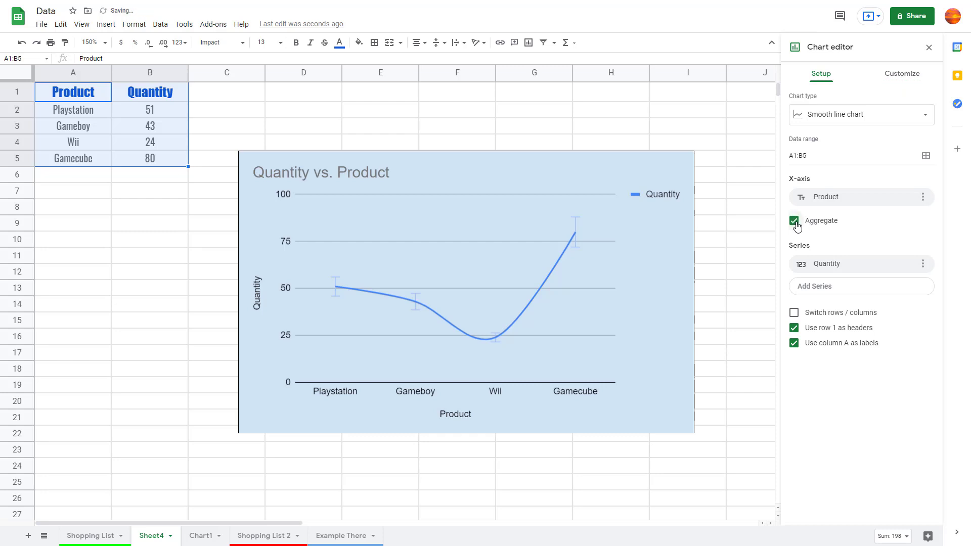
pyautogui.click(842, 291)
pyautogui.click(855, 197)
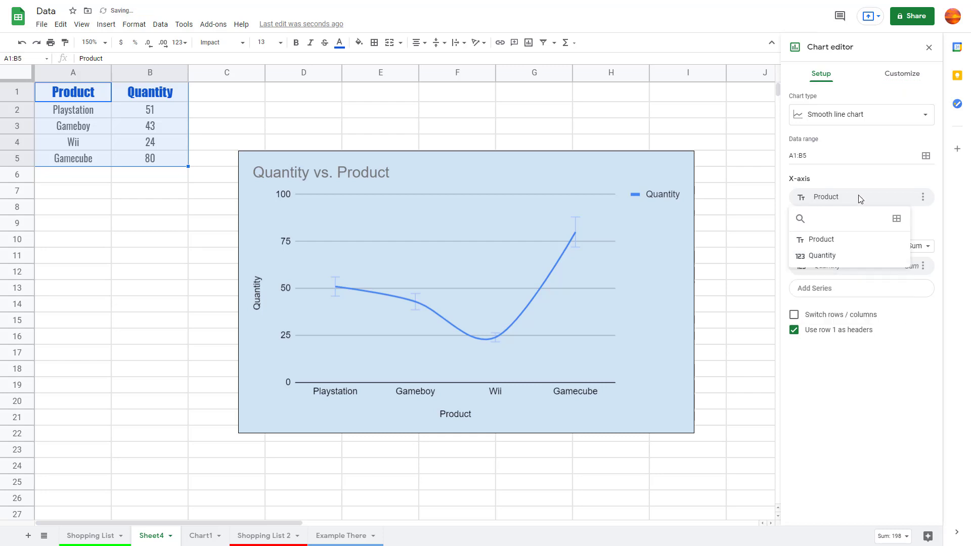
pyautogui.click(862, 116)
# Set the line color of the Quantity series to red.
pyautogui.click(903, 82)
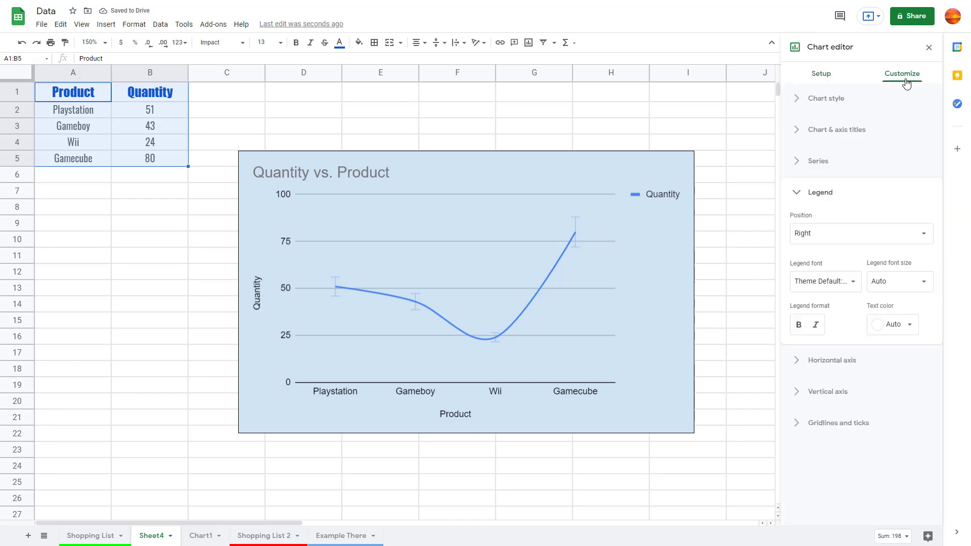
pyautogui.click(819, 163)
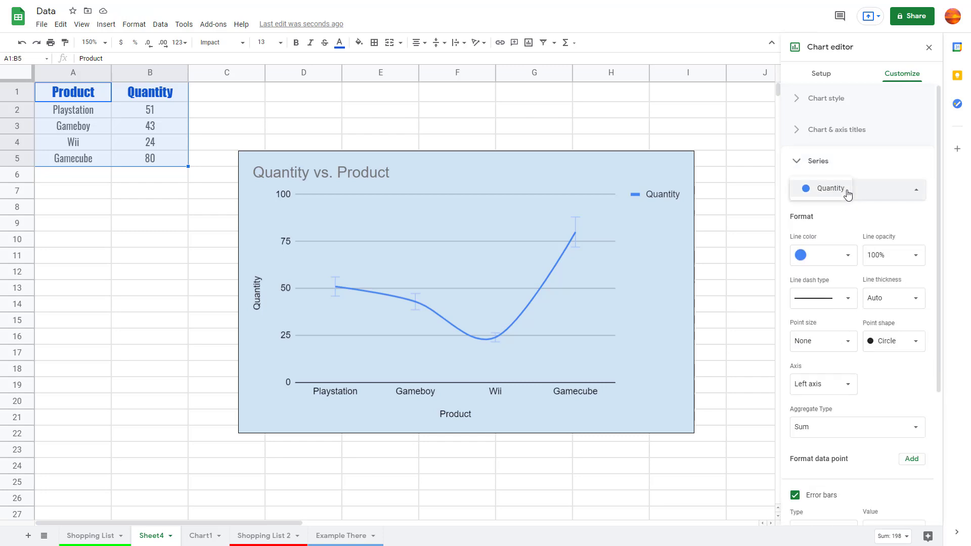
pyautogui.click(892, 200)
pyautogui.click(894, 201)
pyautogui.click(846, 255)
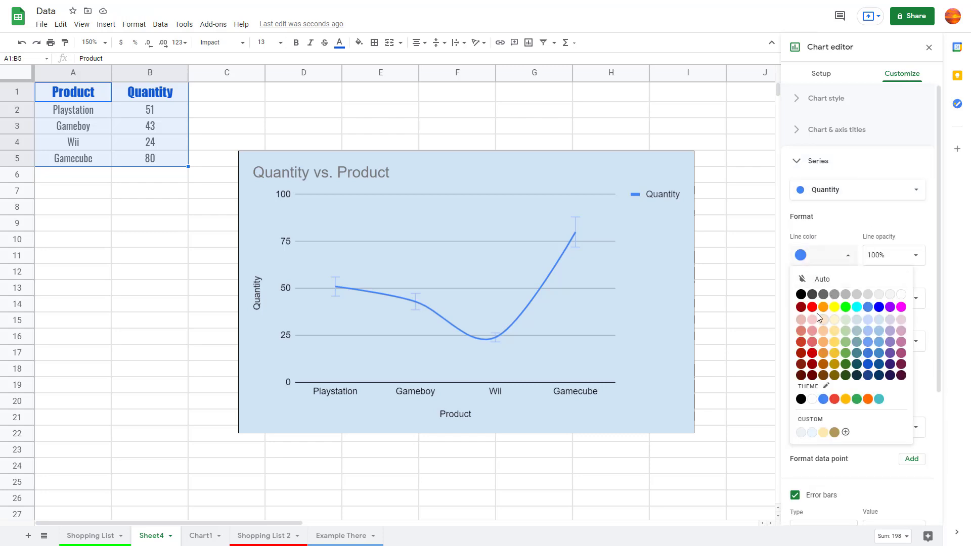
pyautogui.click(812, 308)
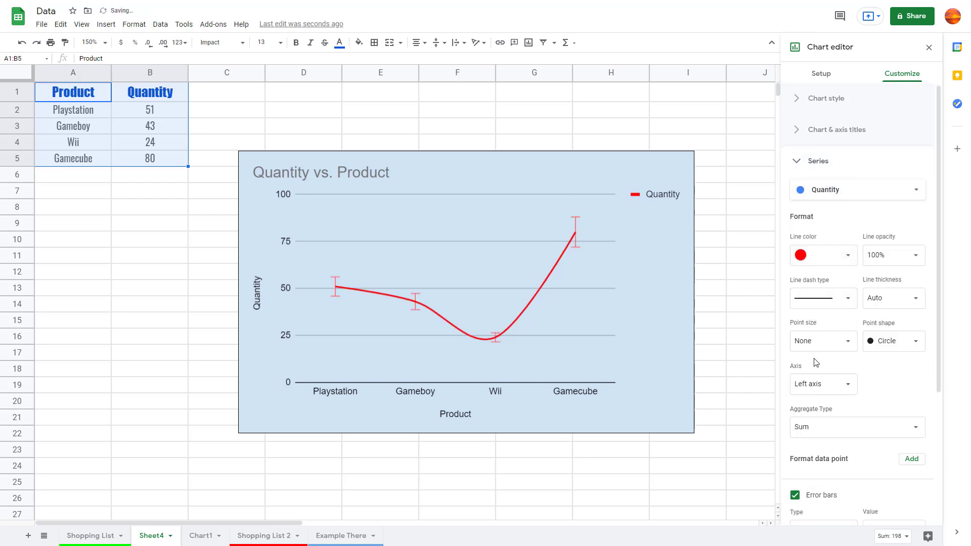